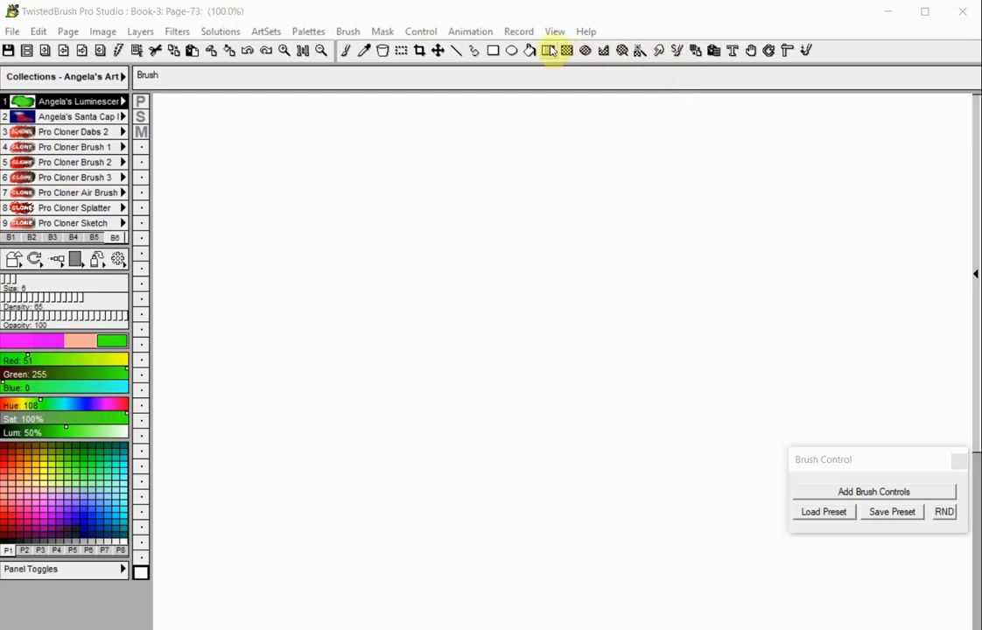
Open the Script Recorder and enter "flower" as the script name and "A flower script" as the description
{"action": "left_click", "coordinate": [520, 33]}
{"action": "left_click", "coordinate": [527, 67]}
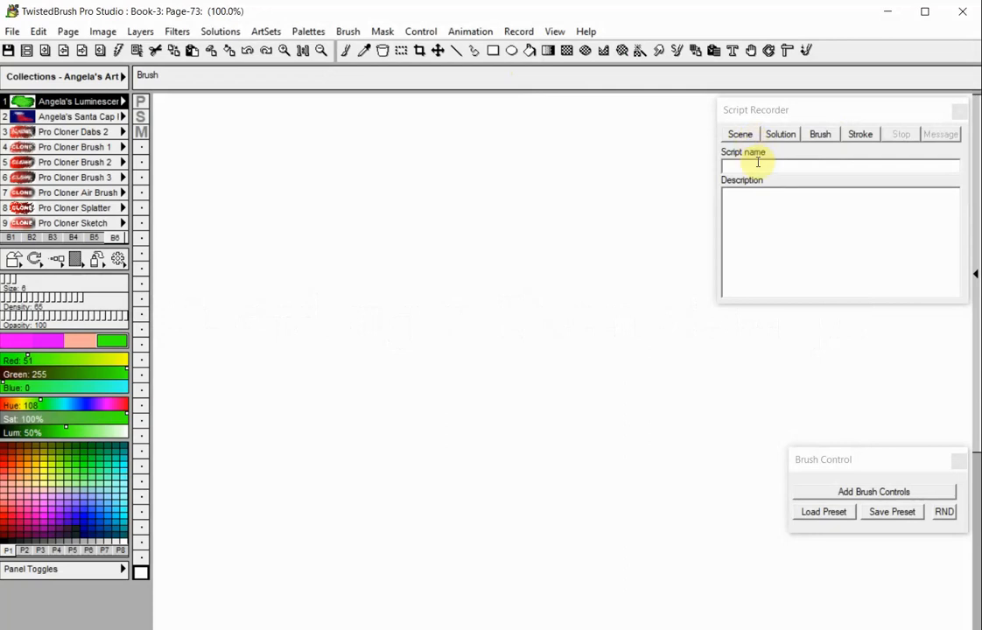
{"action": "left_click", "coordinate": [758, 165]}
{"action": "type", "text": "f"}
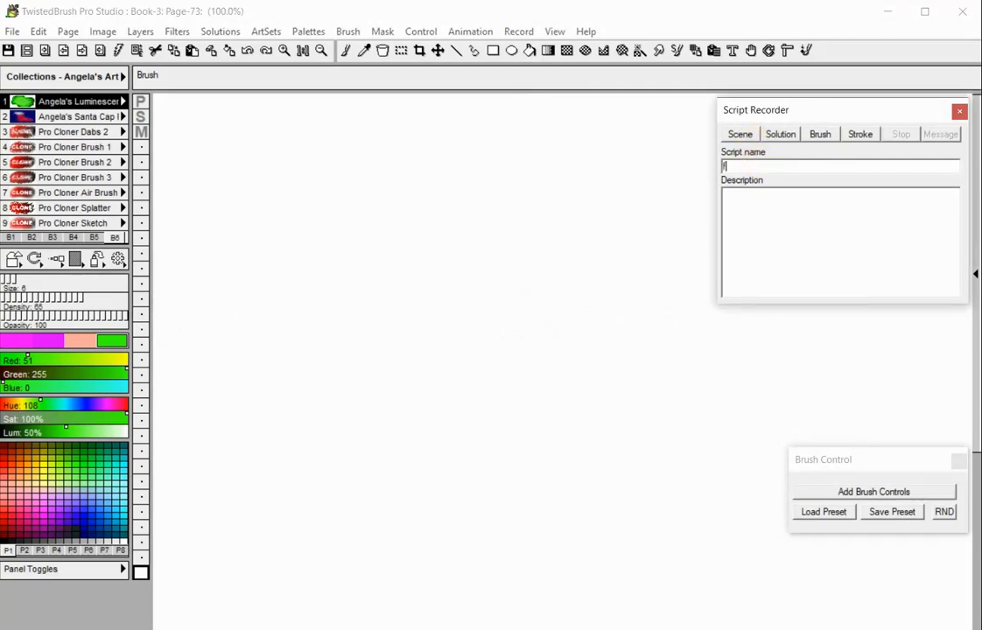
{"action": "type", "text": "lower"}
{"action": "left_click", "coordinate": [745, 199]}
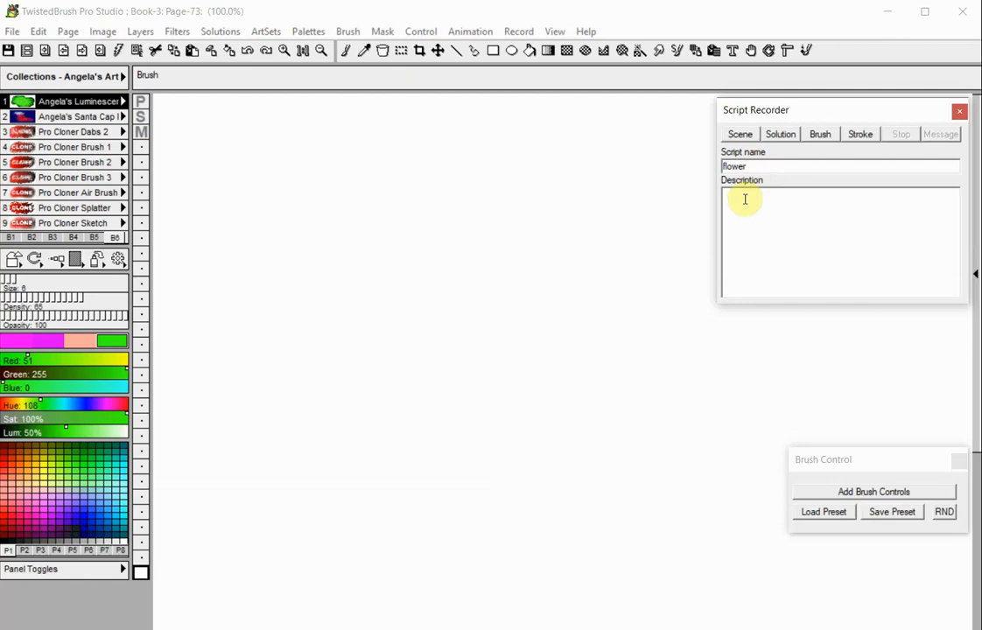
{"action": "type", "text": "A flower script"}
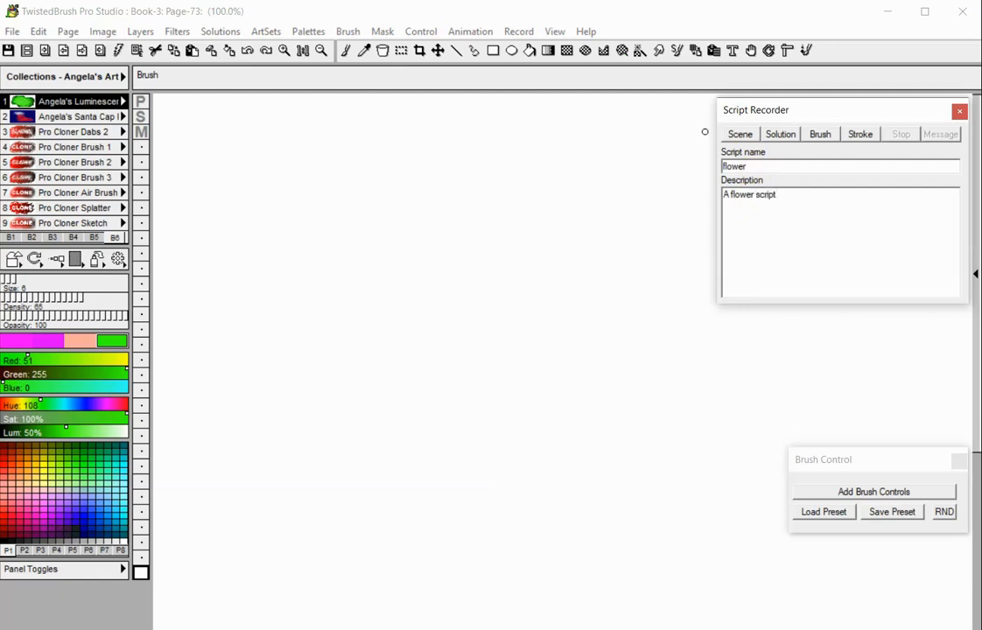
Start a Scene script recording on the erased page and insert the message "A test message" into it
{"action": "left_click", "coordinate": [733, 133]}
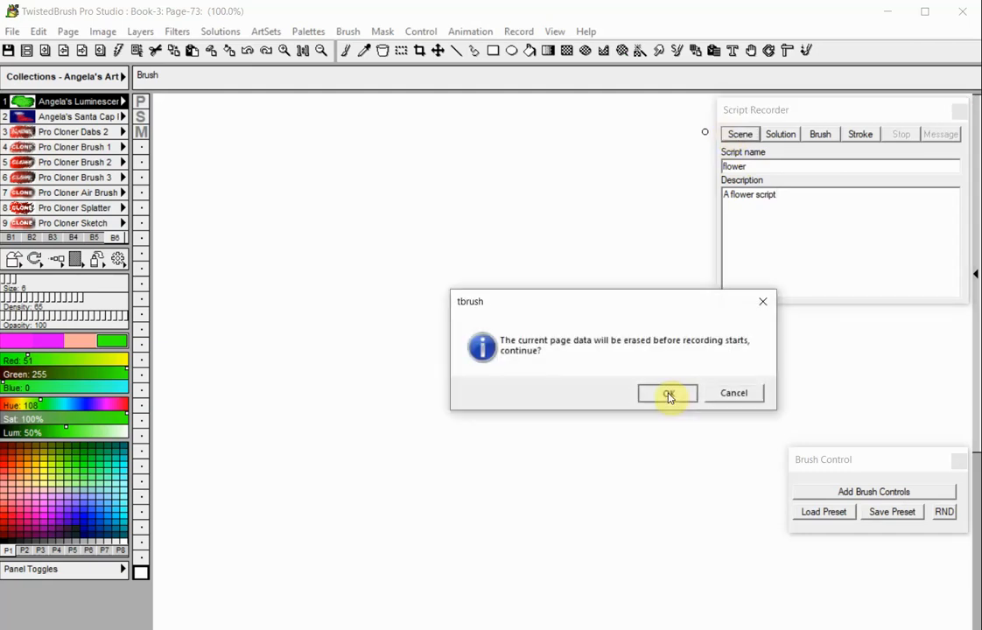
{"action": "left_click", "coordinate": [668, 394]}
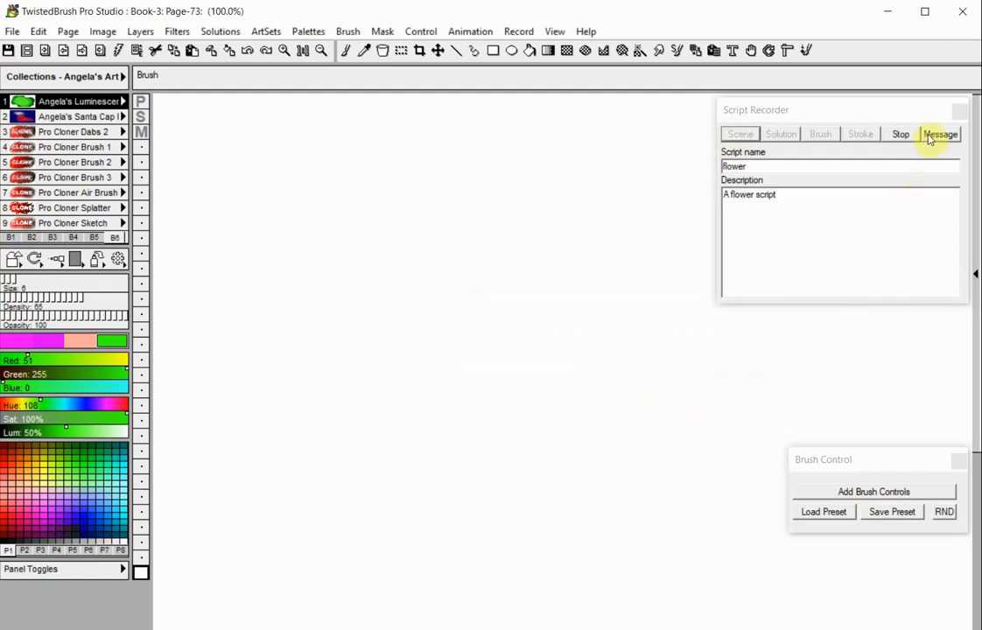
{"action": "left_click", "coordinate": [936, 136]}
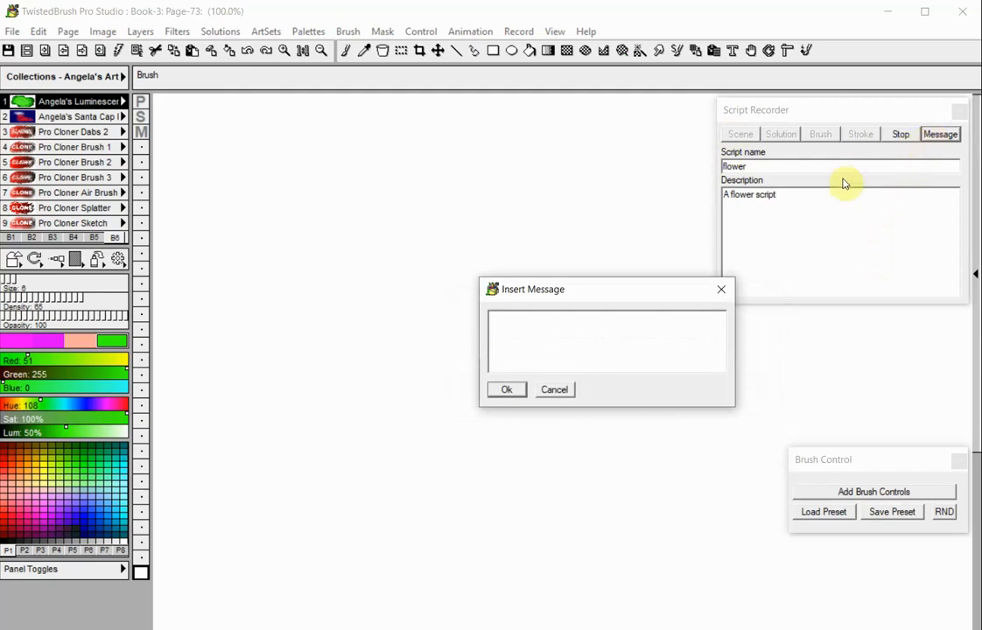
{"action": "left_click", "coordinate": [597, 334]}
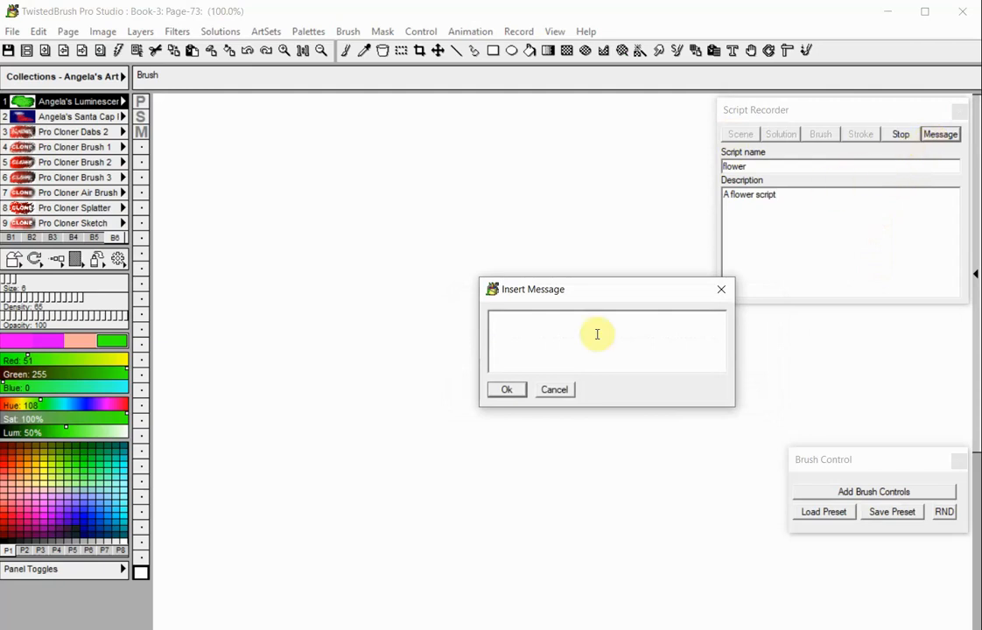
{"action": "type", "text": "A "}
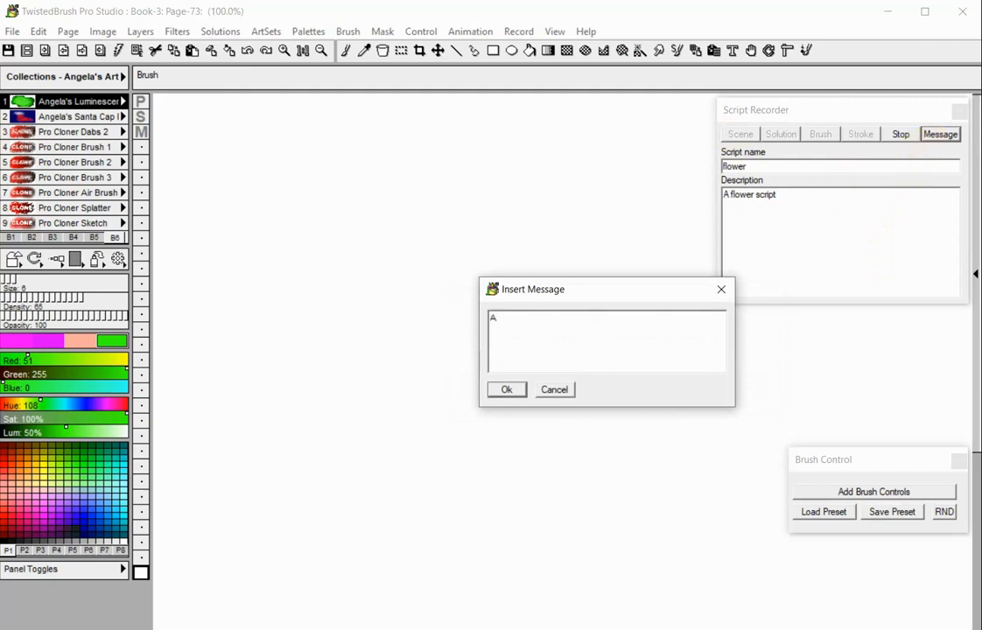
{"action": "type", "text": "test messa"}
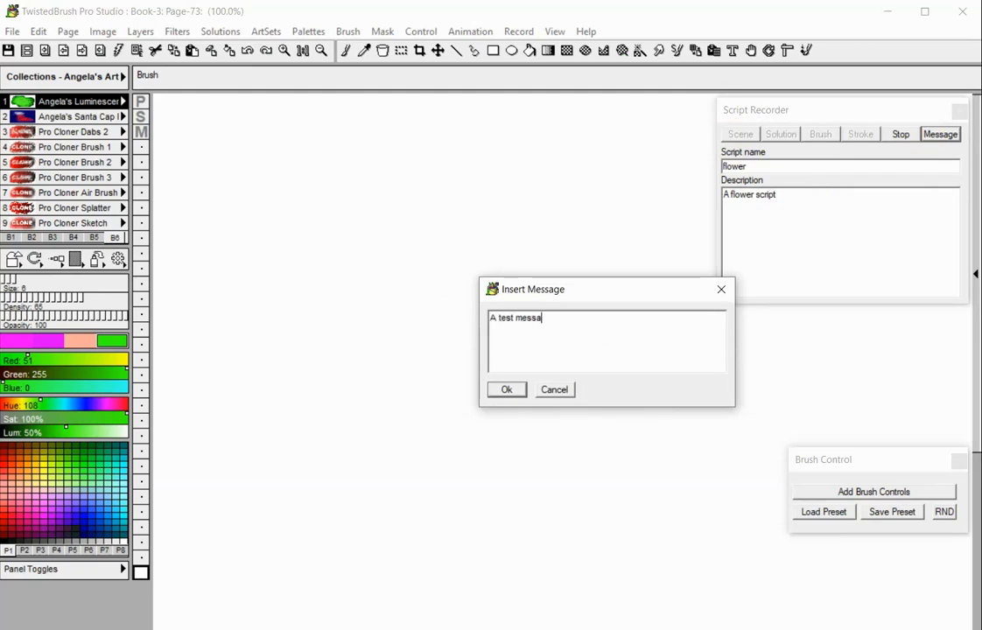
{"action": "type", "text": "ge"}
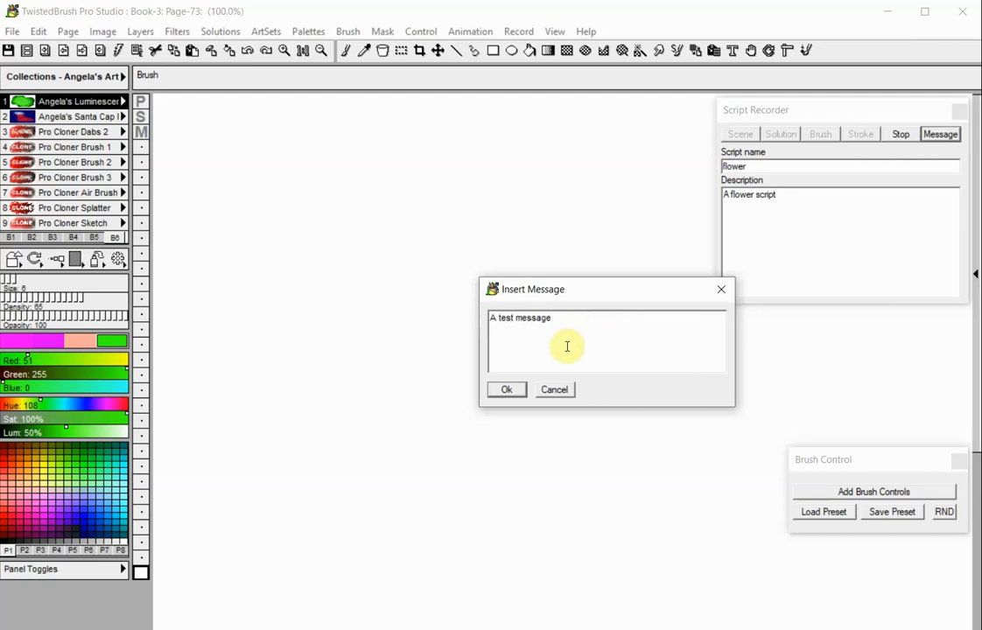
{"action": "left_click", "coordinate": [506, 391]}
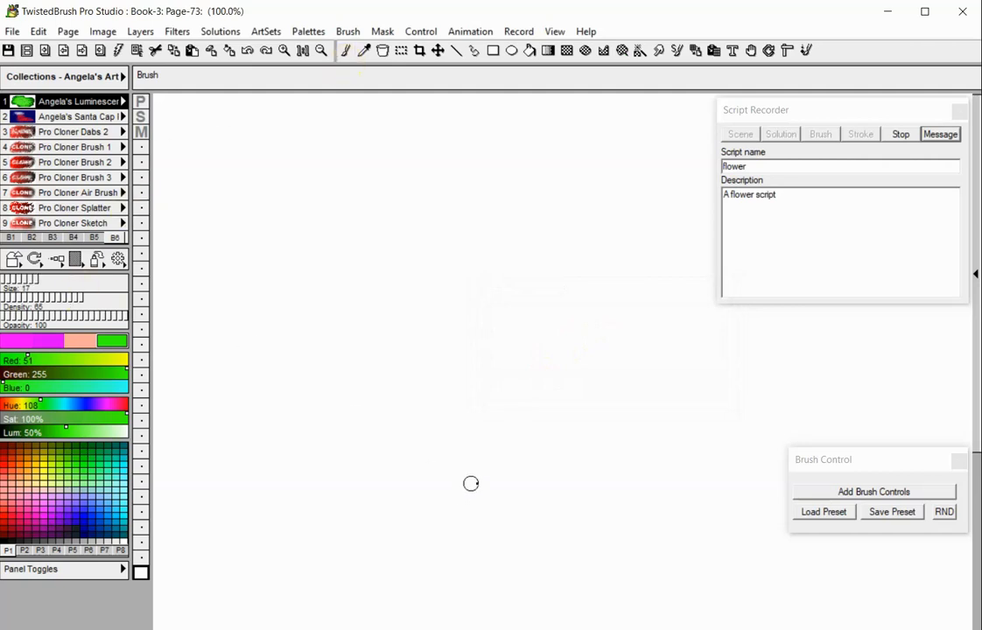
Paint a green stem with two curved sepals at brush size 12, and a round red bloom above it with Angela's Santa Cap brush
{"action": "left_click", "coordinate": [31, 282]}
{"action": "mouse_move", "coordinate": [463, 496]}
{"action": "left_mouse_down"}
{"action": "mouse_move", "coordinate": [463, 404]}
{"action": "mouse_move", "coordinate": [418, 382]}
{"action": "mouse_move", "coordinate": [473, 405]}
{"action": "mouse_move", "coordinate": [496, 400]}
{"action": "mouse_move", "coordinate": [516, 372]}
{"action": "left_mouse_up"}
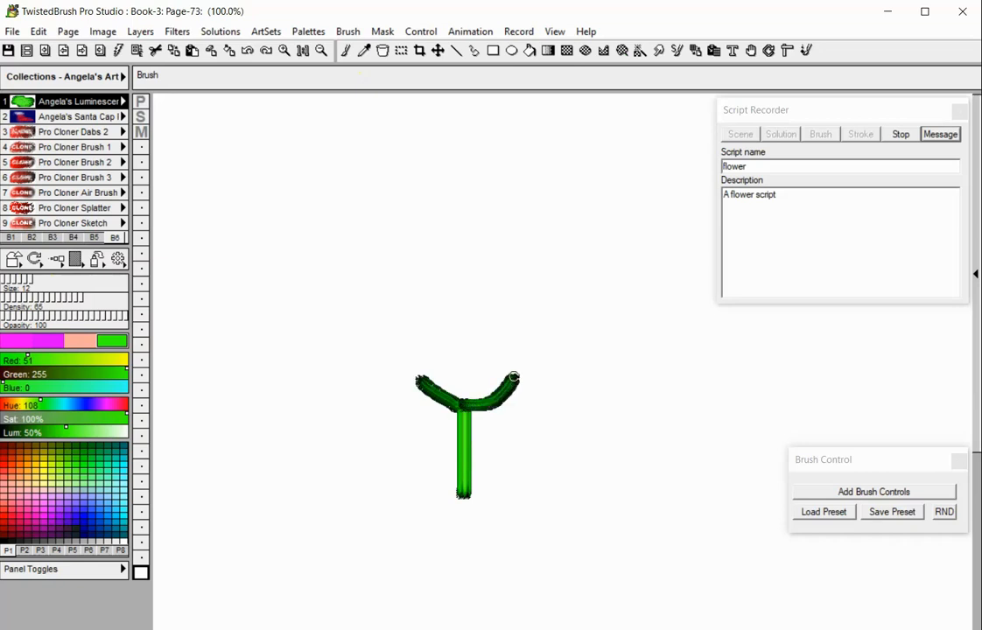
{"action": "left_click", "coordinate": [67, 119]}
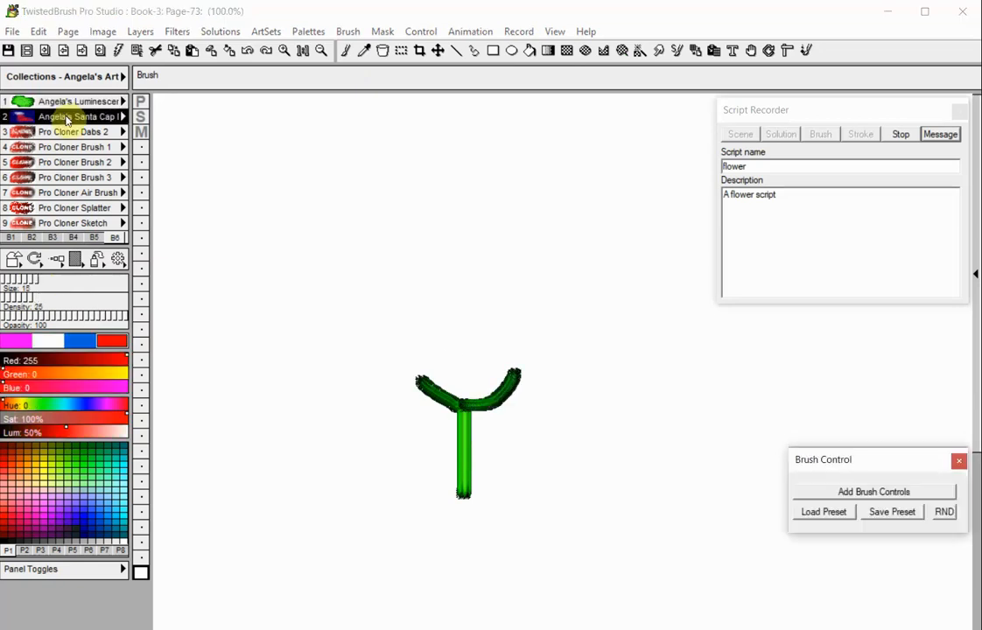
{"action": "mouse_move", "coordinate": [416, 370]}
{"action": "left_mouse_down"}
{"action": "mouse_move", "coordinate": [453, 328]}
{"action": "mouse_move", "coordinate": [436, 374]}
{"action": "mouse_move", "coordinate": [442, 386]}
{"action": "mouse_move", "coordinate": [473, 371]}
{"action": "mouse_move", "coordinate": [468, 389]}
{"action": "mouse_move", "coordinate": [491, 372]}
{"action": "mouse_move", "coordinate": [478, 395]}
{"action": "mouse_move", "coordinate": [510, 359]}
{"action": "mouse_move", "coordinate": [490, 345]}
{"action": "mouse_move", "coordinate": [463, 364]}
{"action": "mouse_move", "coordinate": [468, 345]}
{"action": "mouse_move", "coordinate": [458, 326]}
{"action": "mouse_move", "coordinate": [412, 350]}
{"action": "mouse_move", "coordinate": [419, 326]}
{"action": "mouse_move", "coordinate": [432, 336]}
{"action": "mouse_move", "coordinate": [436, 318]}
{"action": "mouse_move", "coordinate": [464, 310]}
{"action": "mouse_move", "coordinate": [511, 334]}
{"action": "mouse_move", "coordinate": [511, 351]}
{"action": "mouse_move", "coordinate": [487, 314]}
{"action": "mouse_move", "coordinate": [444, 313]}
{"action": "mouse_move", "coordinate": [463, 301]}
{"action": "mouse_move", "coordinate": [433, 309]}
{"action": "mouse_move", "coordinate": [417, 327]}
{"action": "mouse_move", "coordinate": [493, 340]}
{"action": "mouse_move", "coordinate": [511, 360]}
{"action": "mouse_move", "coordinate": [425, 364]}
{"action": "mouse_move", "coordinate": [405, 341]}
{"action": "mouse_move", "coordinate": [405, 369]}
{"action": "mouse_move", "coordinate": [449, 391]}
{"action": "mouse_move", "coordinate": [399, 347]}
{"action": "mouse_move", "coordinate": [450, 326]}
{"action": "left_mouse_up"}
{"action": "left_click", "coordinate": [513, 360]}
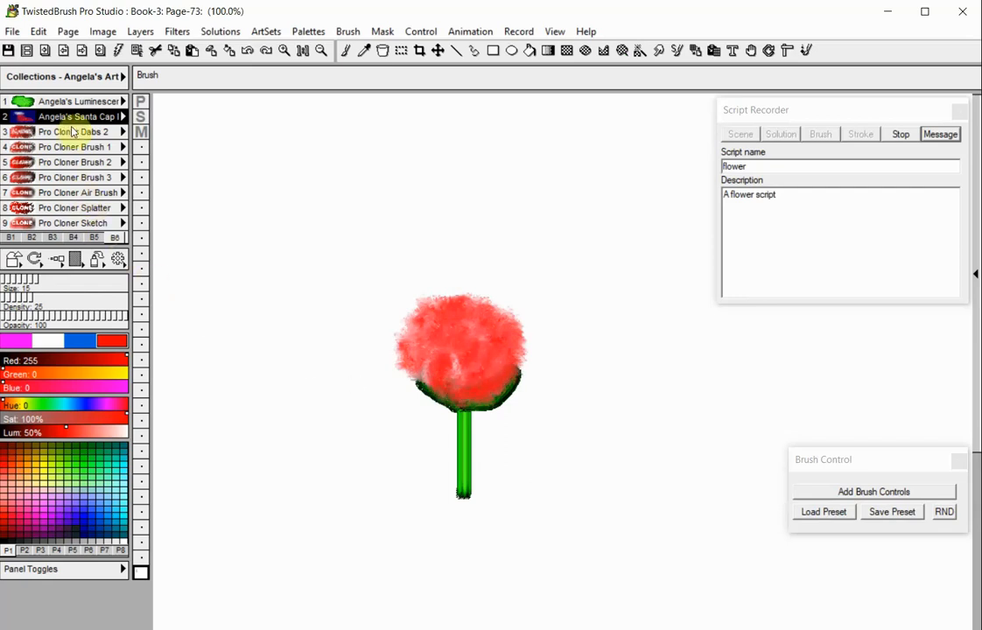
Paint a small leaf at the stem's base with Angela's green luminescent brush at size 8
{"action": "left_click", "coordinate": [77, 100]}
{"action": "left_click_drag", "start_coordinate": [41, 287], "coordinate": [20, 282]}
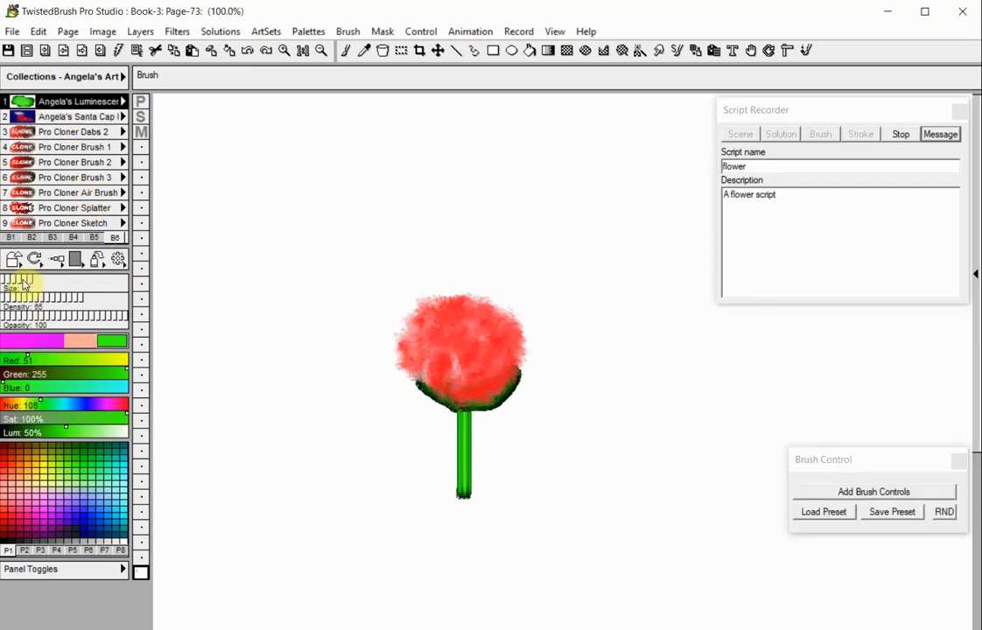
{"action": "mouse_move", "coordinate": [466, 492]}
{"action": "left_mouse_down"}
{"action": "mouse_move", "coordinate": [488, 462]}
{"action": "mouse_move", "coordinate": [470, 489]}
{"action": "mouse_move", "coordinate": [496, 459]}
{"action": "mouse_move", "coordinate": [470, 491]}
{"action": "left_mouse_up"}
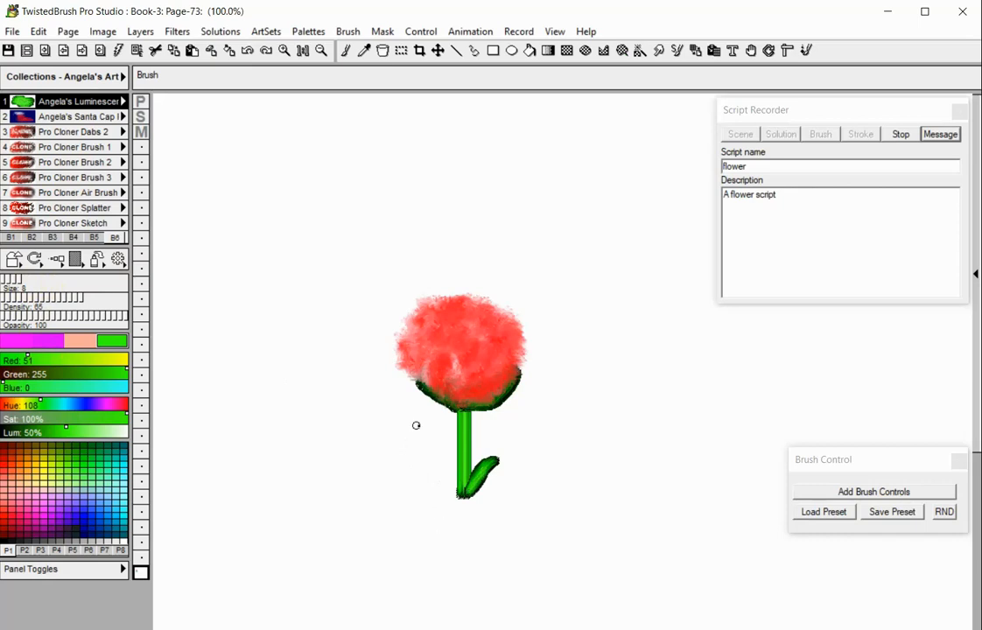
Apply the Blur More filter to the flower with preview on, size 50% and level 54%
{"action": "left_click", "coordinate": [178, 31]}
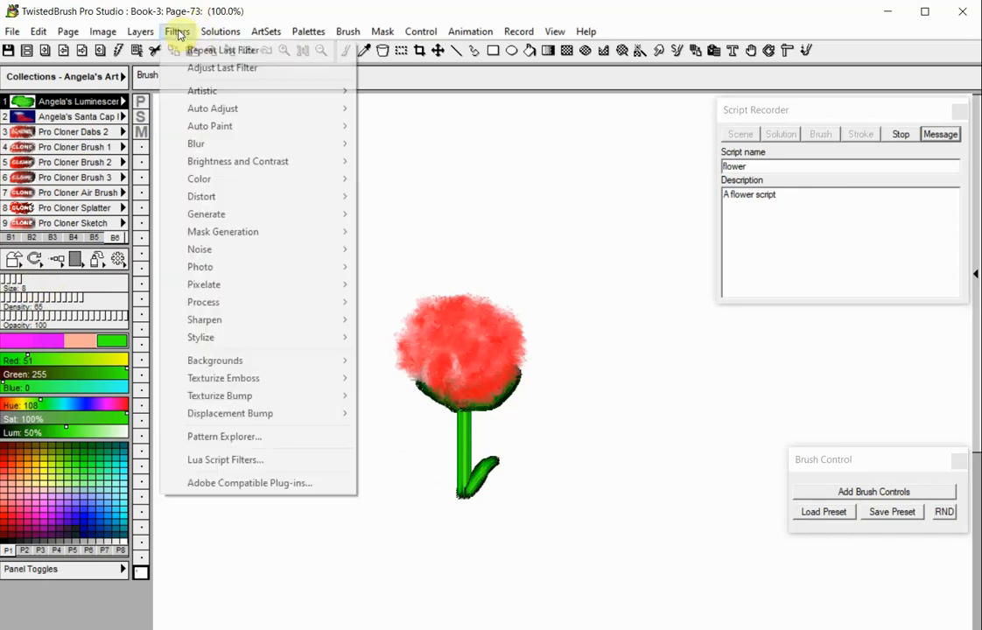
{"action": "mouse_move", "coordinate": [212, 145]}
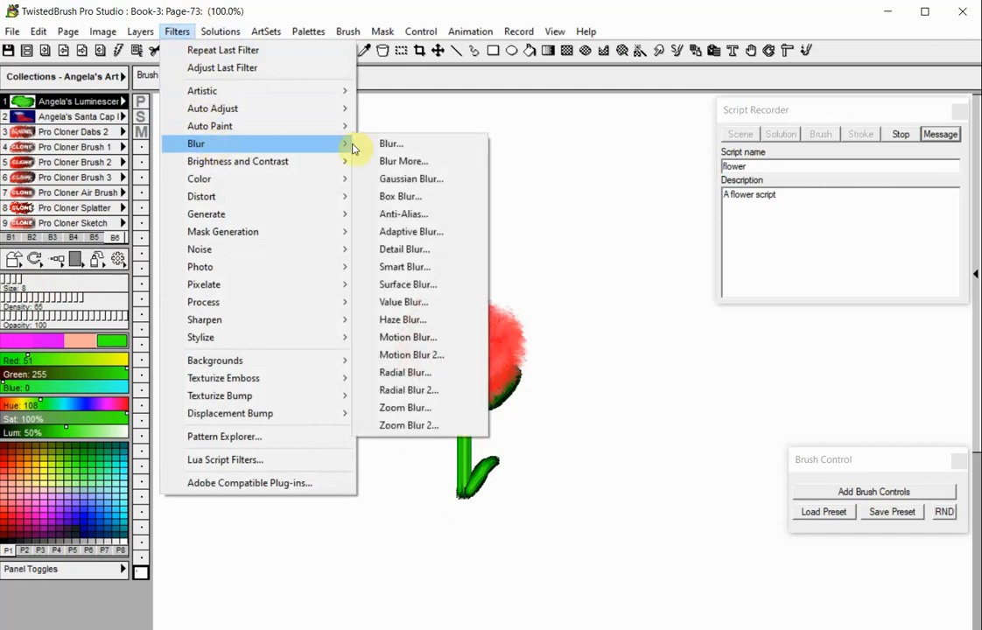
{"action": "left_click", "coordinate": [387, 161]}
{"action": "left_click", "coordinate": [651, 337]}
{"action": "left_click_drag", "start_coordinate": [661, 273], "coordinate": [705, 273]}
{"action": "left_click_drag", "start_coordinate": [659, 298], "coordinate": [712, 300]}
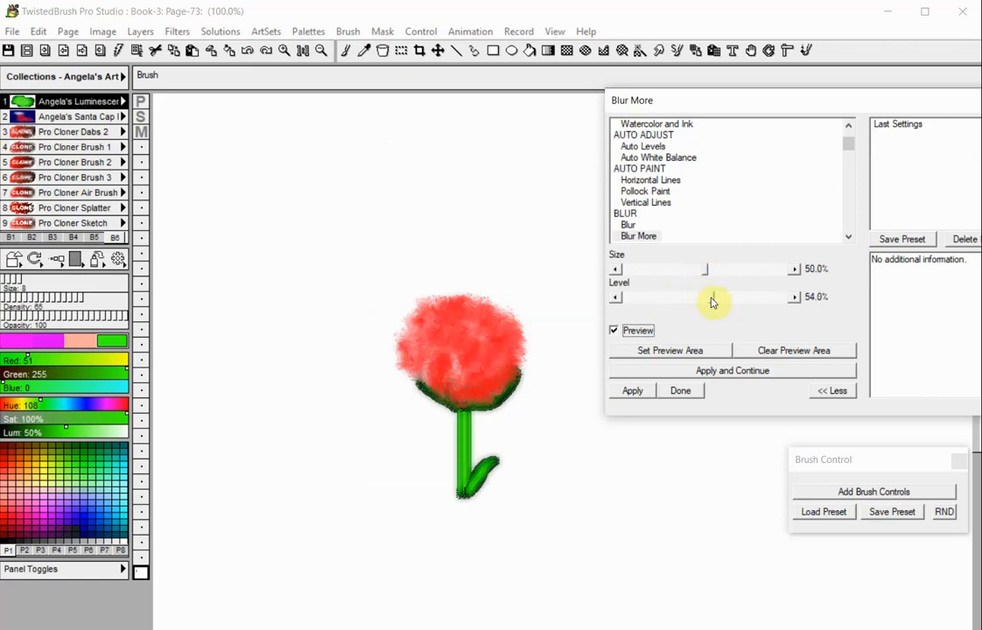
{"action": "left_click", "coordinate": [649, 397]}
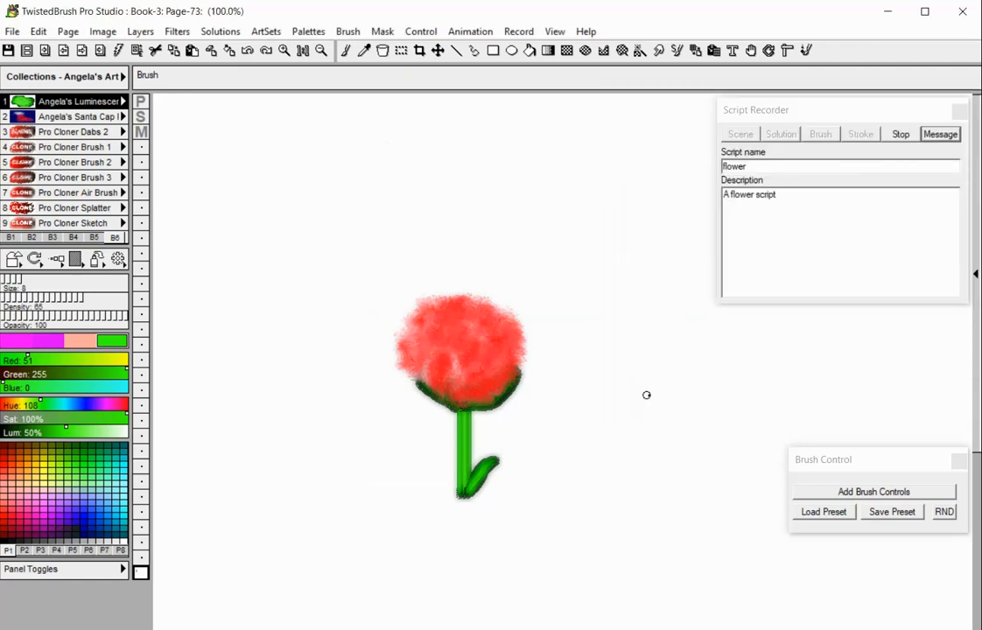
Stop the script recording and switch to the blank page 74
{"action": "left_click", "coordinate": [901, 136]}
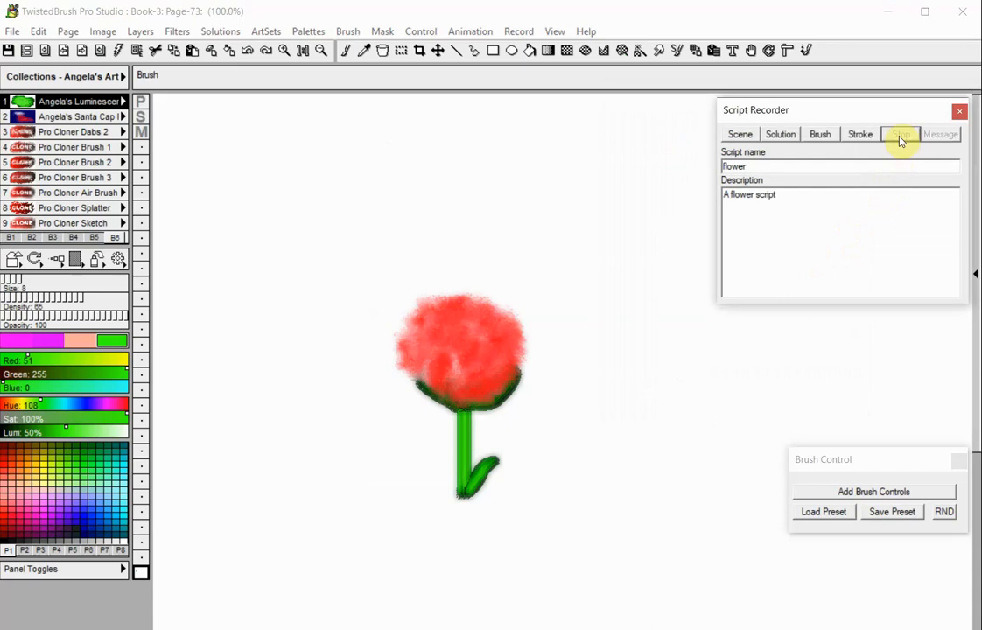
{"action": "left_click", "coordinate": [45, 50]}
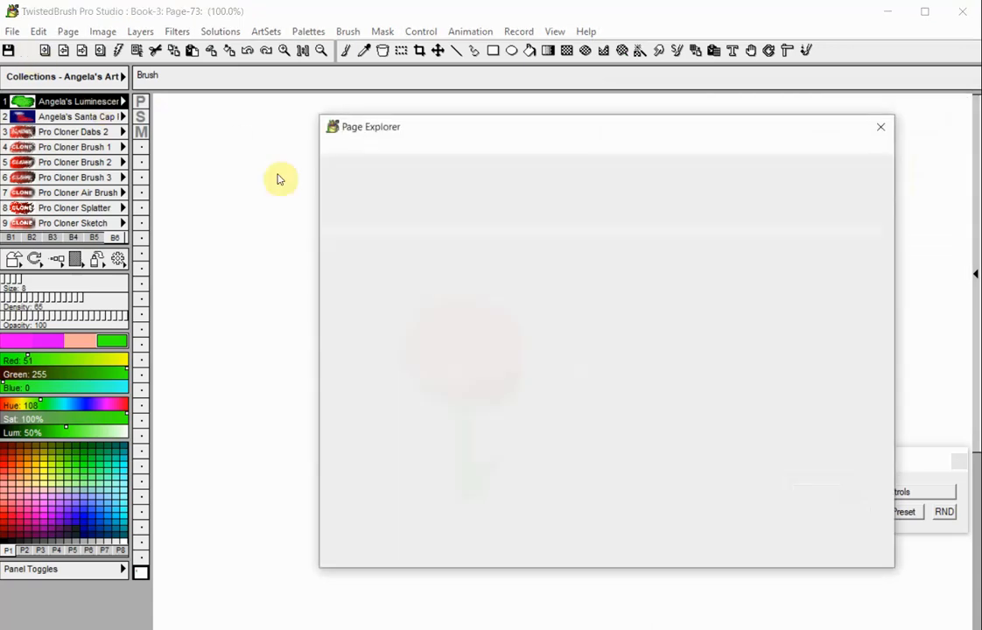
{"action": "double_click", "coordinate": [602, 341]}
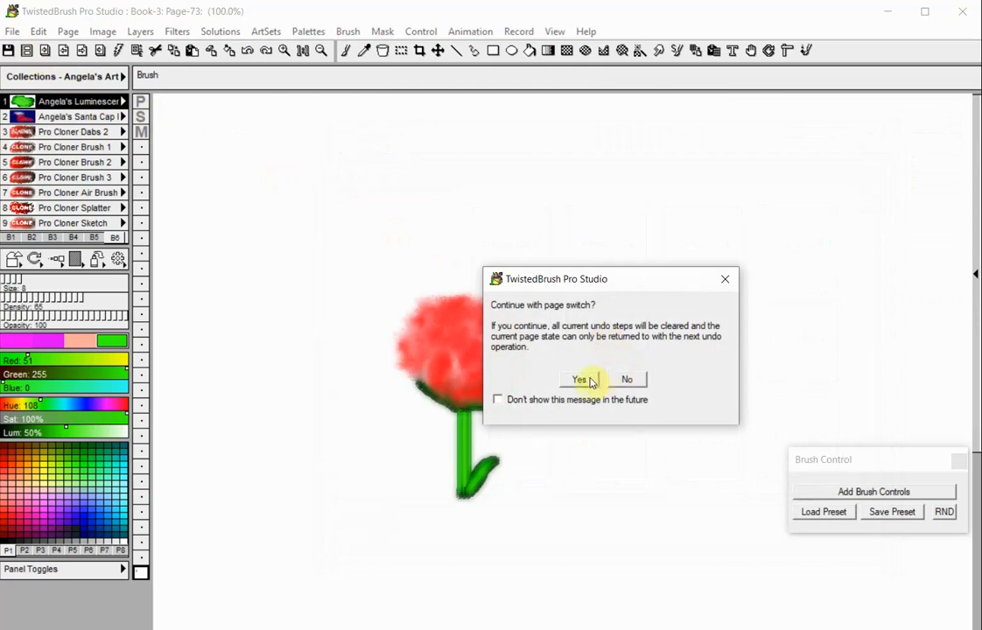
{"action": "left_click", "coordinate": [580, 377]}
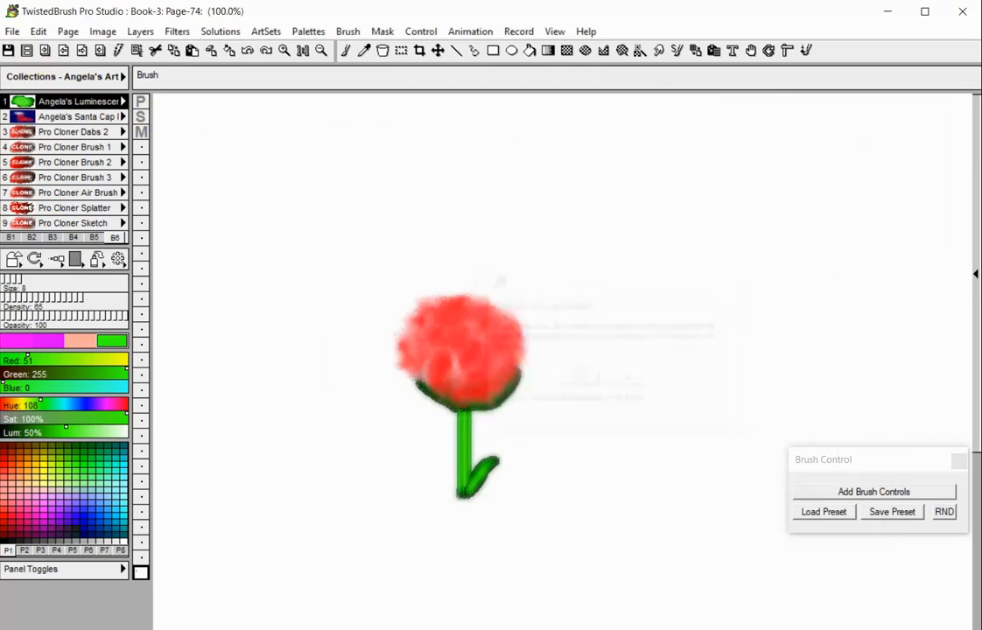
Play the "flower" script in the Script Player, dismiss its message, and move the player window away from the drawing
{"action": "left_click", "coordinate": [518, 34]}
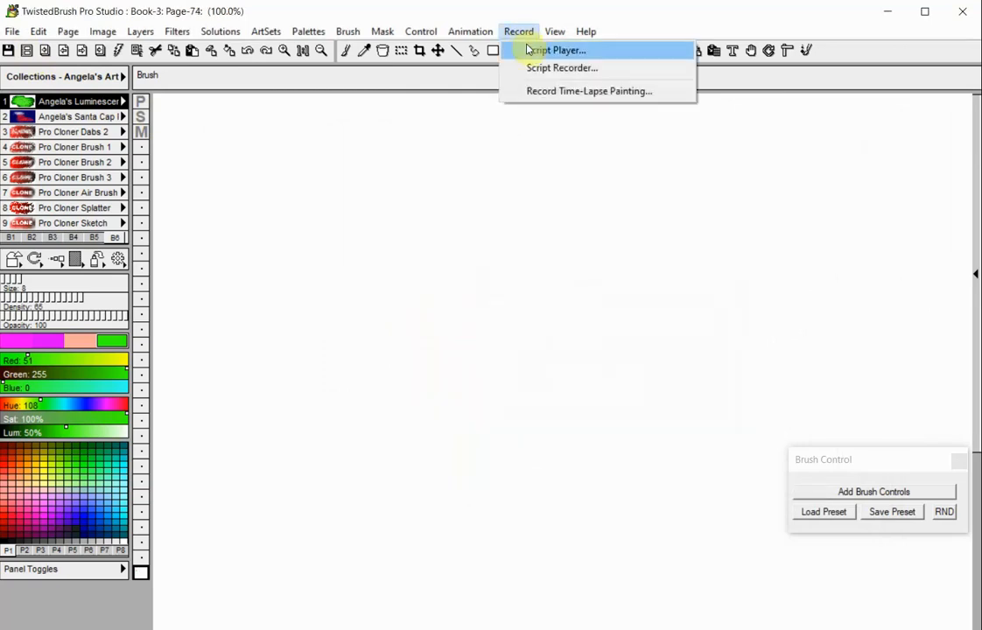
{"action": "left_click", "coordinate": [529, 48]}
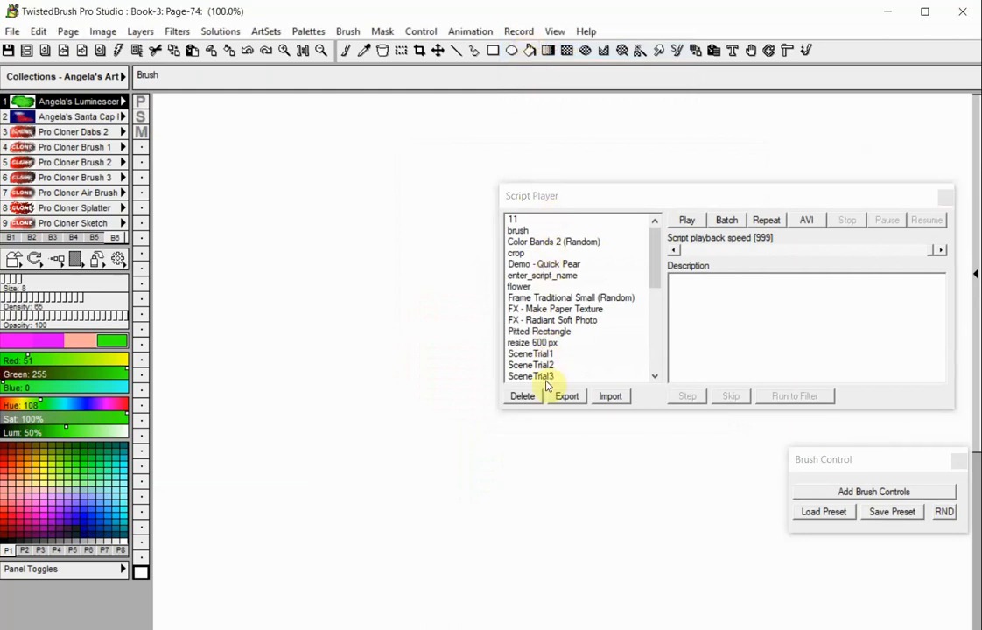
{"action": "left_click", "coordinate": [525, 289]}
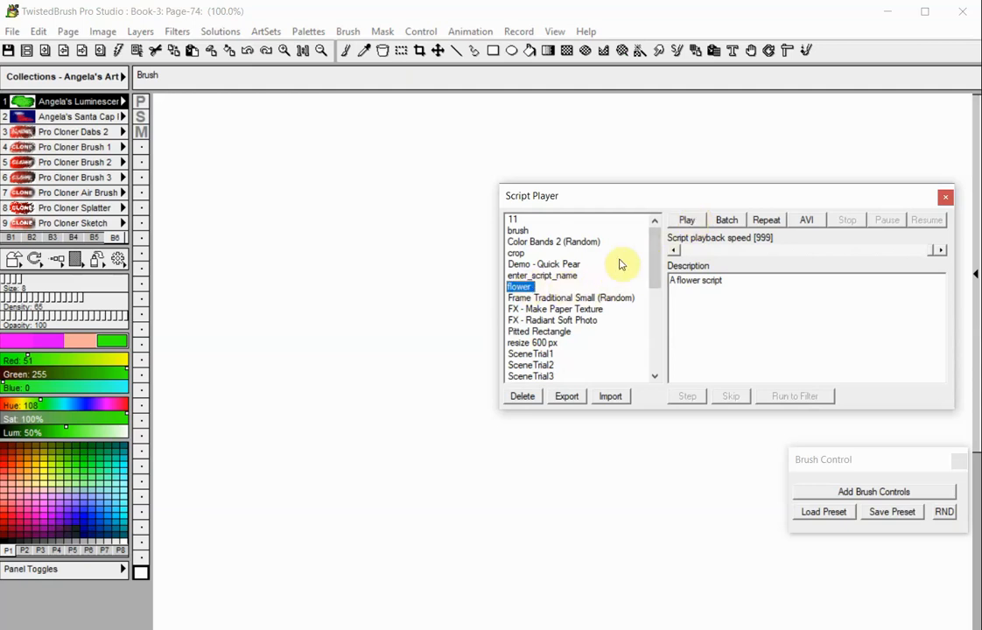
{"action": "left_click", "coordinate": [688, 222]}
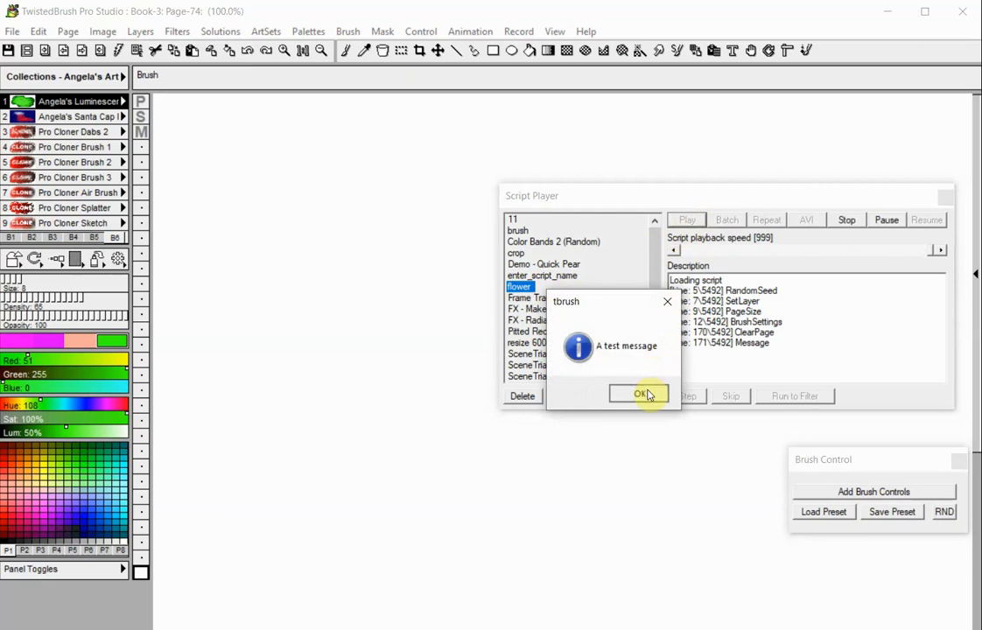
{"action": "left_click", "coordinate": [645, 395]}
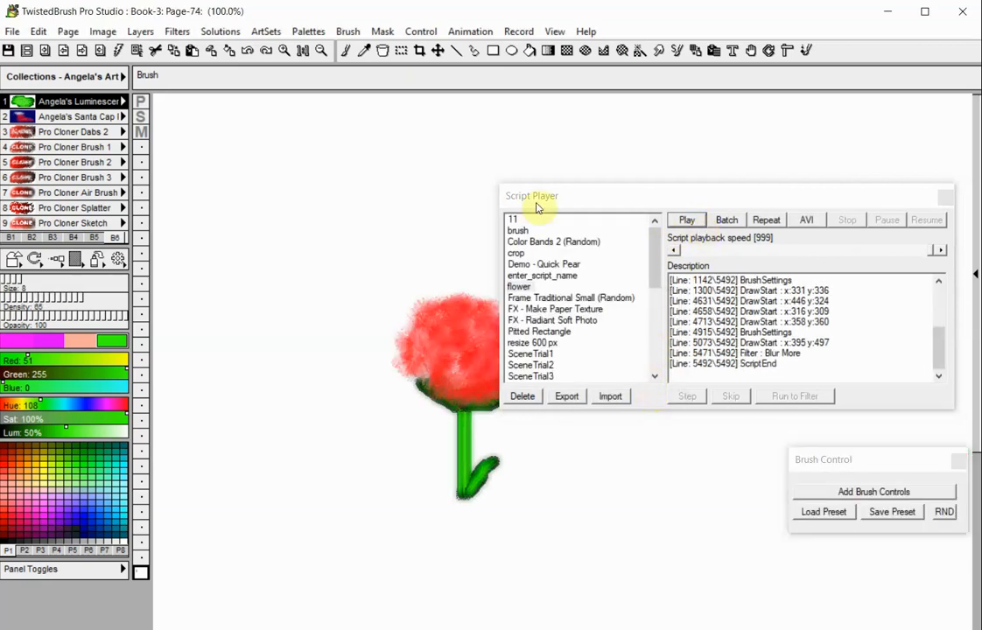
{"action": "left_click_drag", "start_coordinate": [536, 201], "coordinate": [534, 133]}
{"action": "left_click", "coordinate": [455, 214]}
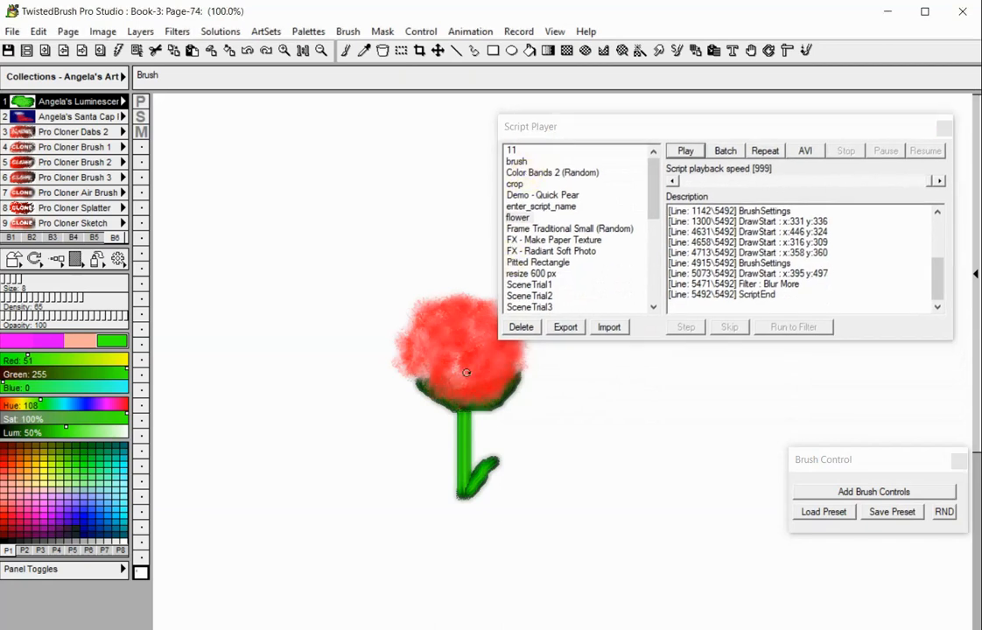
Undo several painting operations of the replayed flower one at a time and redo them
{"action": "left_click", "coordinate": [250, 54]}
{"action": "left_click", "coordinate": [250, 54]}
{"action": "left_click", "coordinate": [250, 54]}
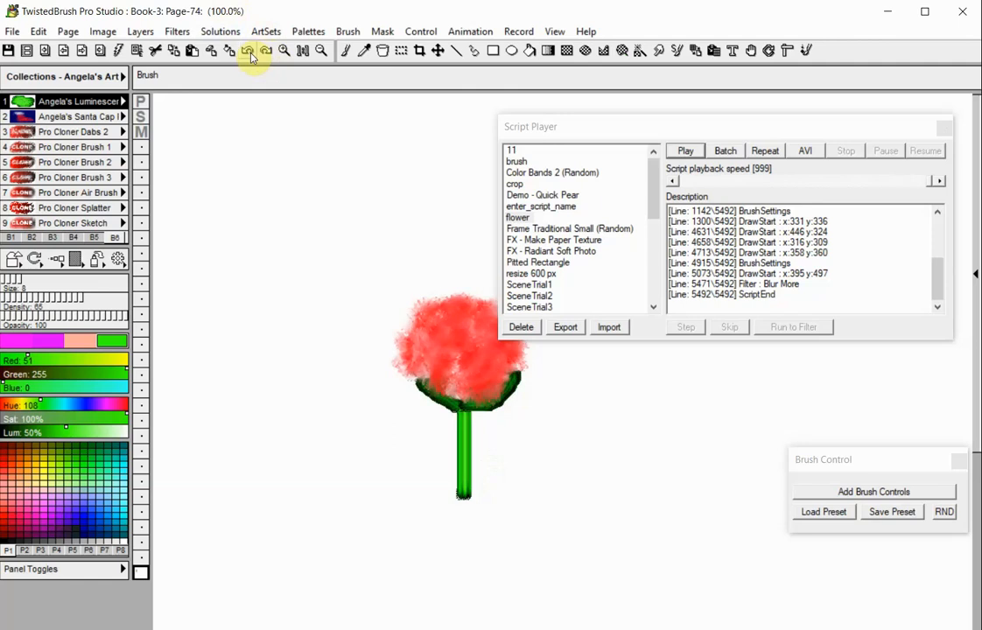
{"action": "left_click", "coordinate": [250, 54]}
{"action": "left_click", "coordinate": [250, 54]}
{"action": "left_click", "coordinate": [250, 54]}
{"action": "left_click", "coordinate": [262, 53]}
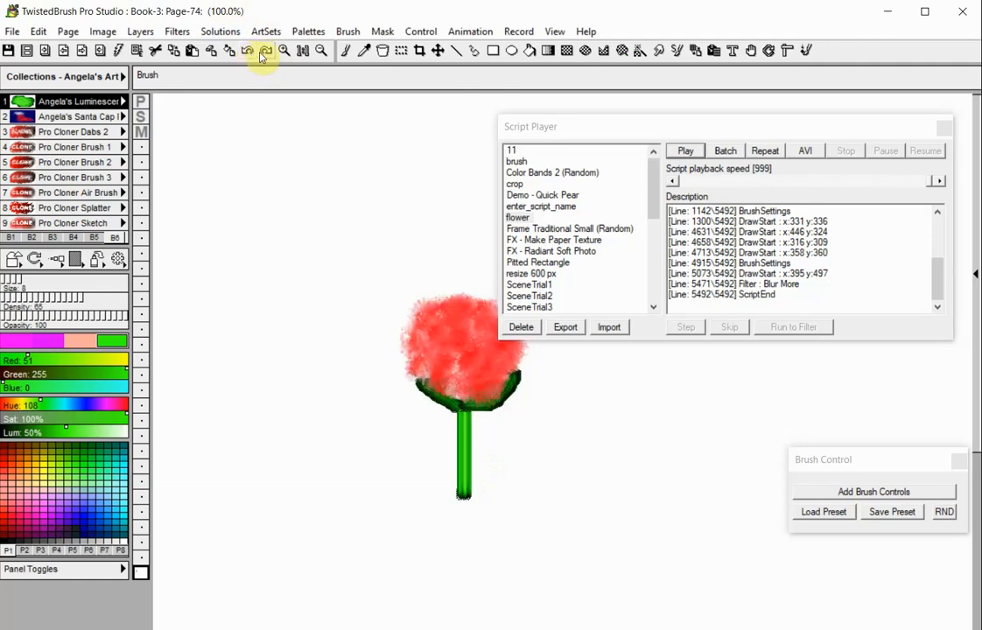
{"action": "left_click", "coordinate": [262, 53]}
{"action": "left_click", "coordinate": [262, 53]}
{"action": "left_click", "coordinate": [262, 53]}
{"action": "left_click", "coordinate": [262, 53]}
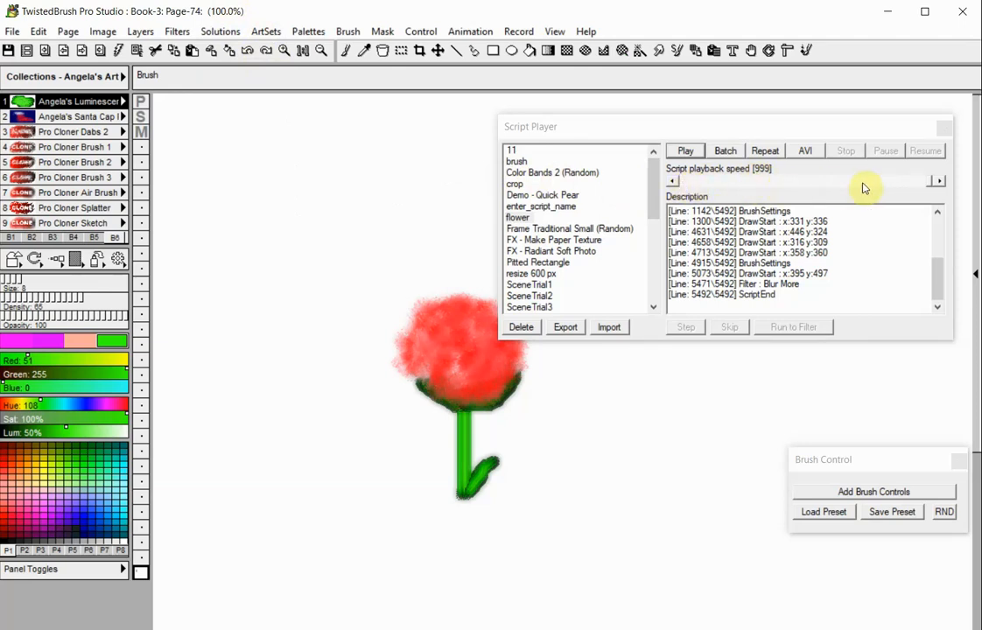
Set the script playback speed to Paused, start the "flower" script, step through its setup commands and dismiss its test message
{"action": "left_click_drag", "start_coordinate": [929, 186], "coordinate": [671, 194]}
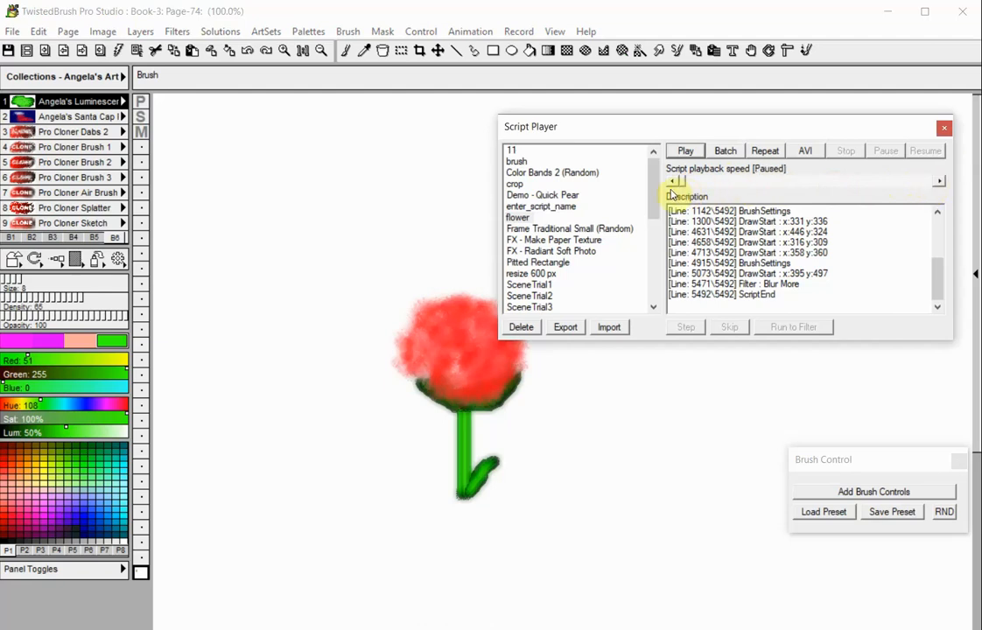
{"action": "left_click", "coordinate": [685, 150]}
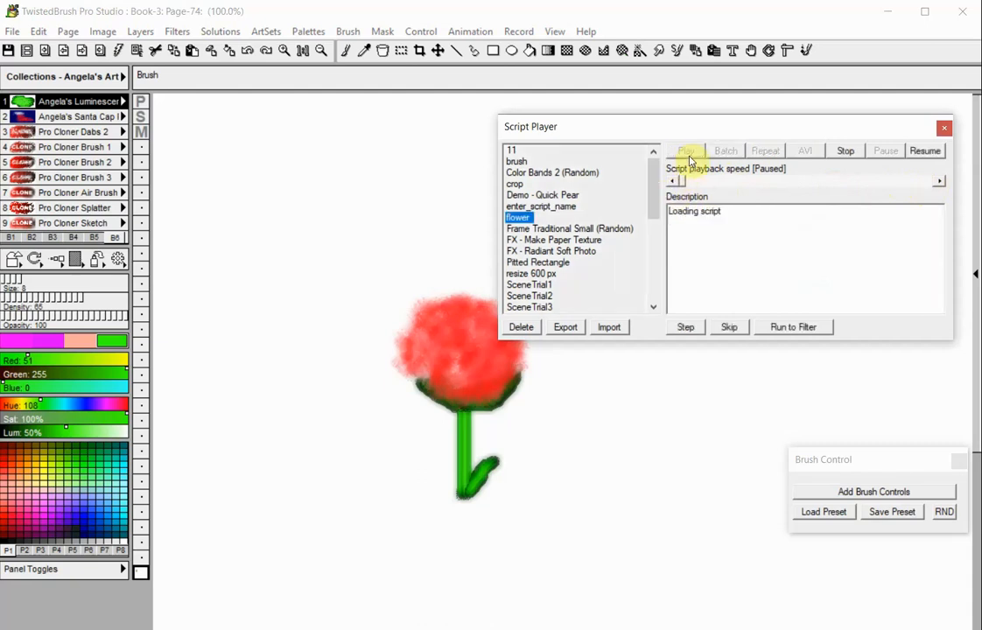
{"action": "left_click", "coordinate": [686, 327]}
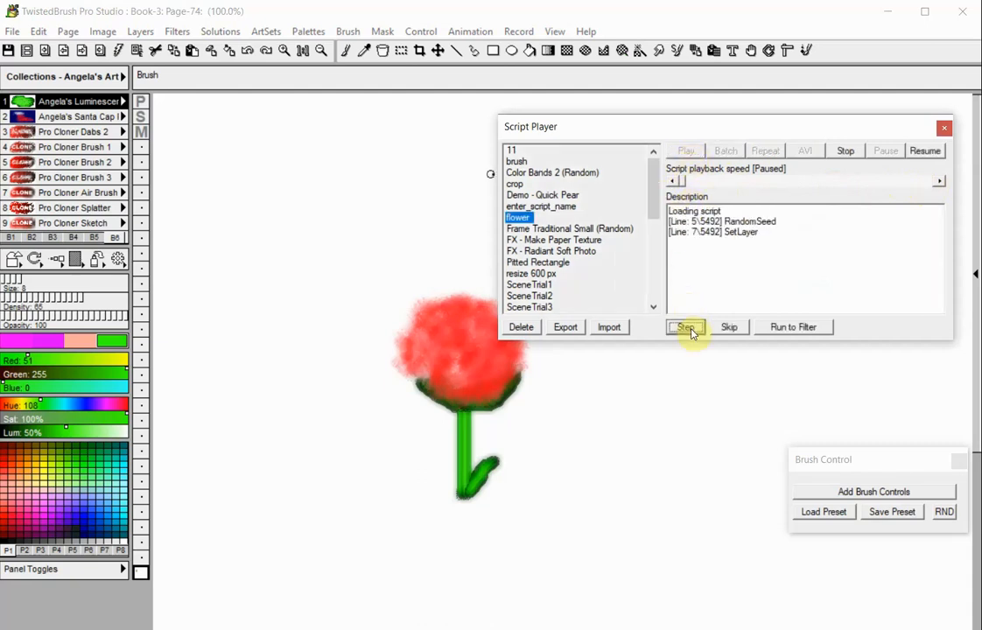
{"action": "left_click", "coordinate": [686, 328]}
{"action": "left_click", "coordinate": [686, 327]}
{"action": "left_click", "coordinate": [686, 327]}
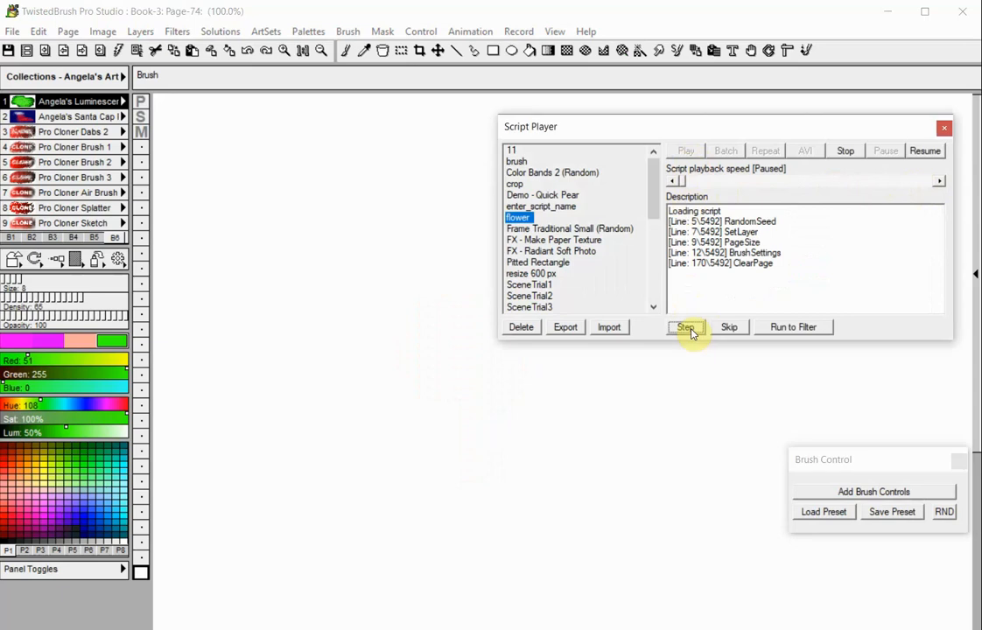
{"action": "left_click", "coordinate": [686, 327]}
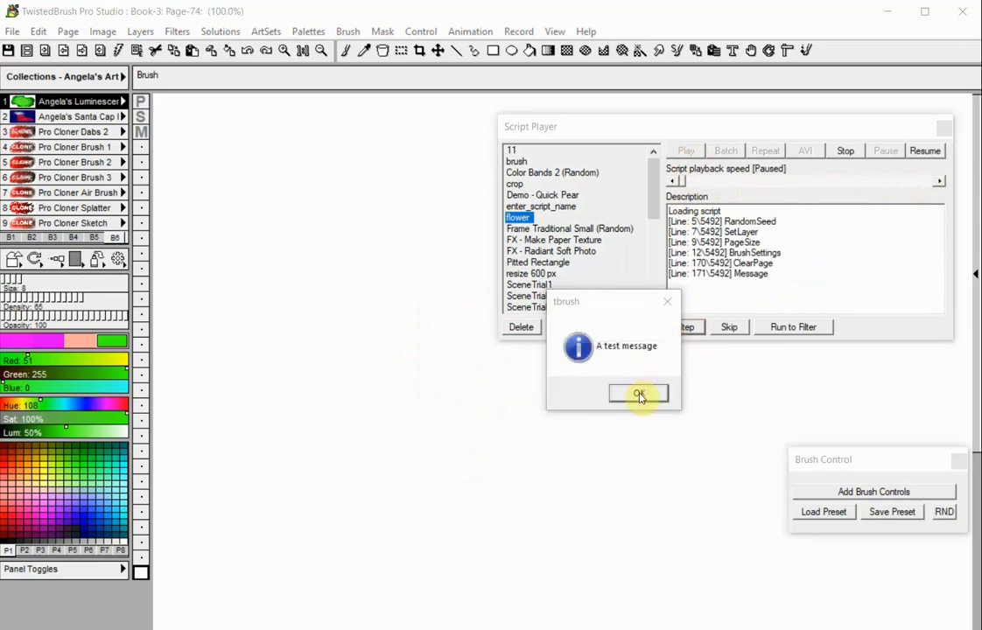
{"action": "left_click", "coordinate": [639, 393]}
Step through the remaining drawing operations of the "flower" script, including the Blur More filter, until the script ends
{"action": "left_click", "coordinate": [685, 328]}
{"action": "left_click", "coordinate": [685, 328]}
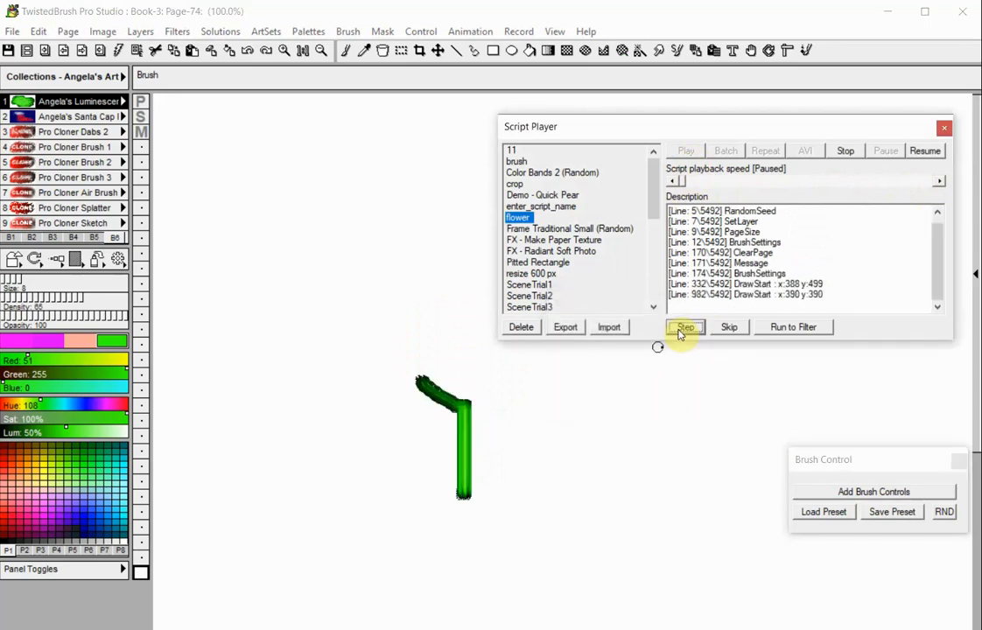
{"action": "left_click", "coordinate": [685, 327]}
{"action": "left_click", "coordinate": [681, 330]}
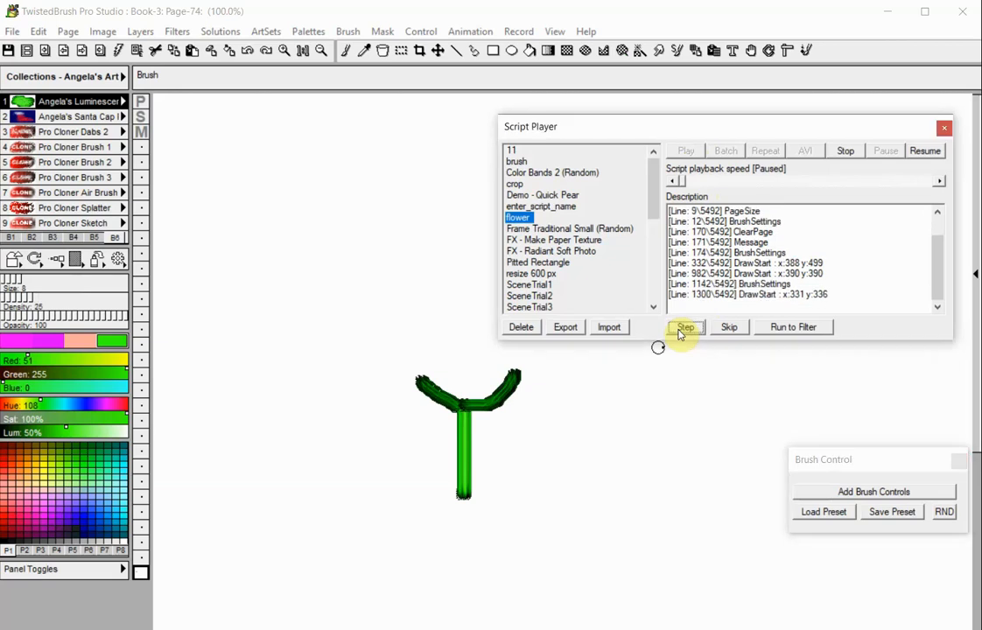
{"action": "left_click", "coordinate": [681, 331]}
{"action": "left_click", "coordinate": [680, 331]}
{"action": "left_click", "coordinate": [681, 331]}
{"action": "left_click", "coordinate": [683, 328]}
{"action": "left_click", "coordinate": [683, 328]}
{"action": "left_click", "coordinate": [684, 328]}
{"action": "left_click", "coordinate": [680, 329]}
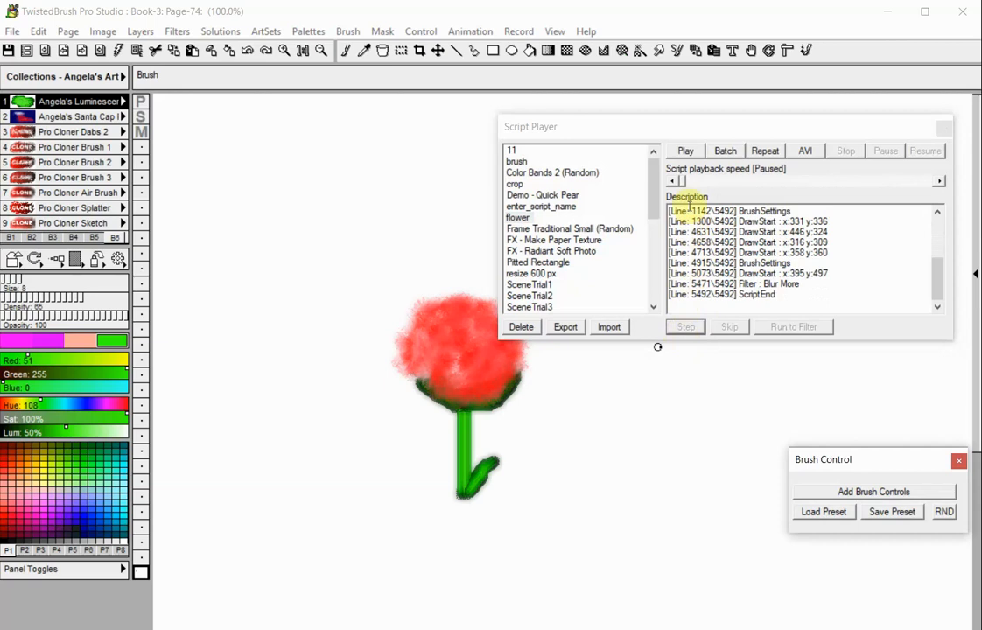
Restart the paused "flower" script, skip its first commands, step through the page clearing, and dismiss the test message
{"action": "left_click", "coordinate": [683, 149]}
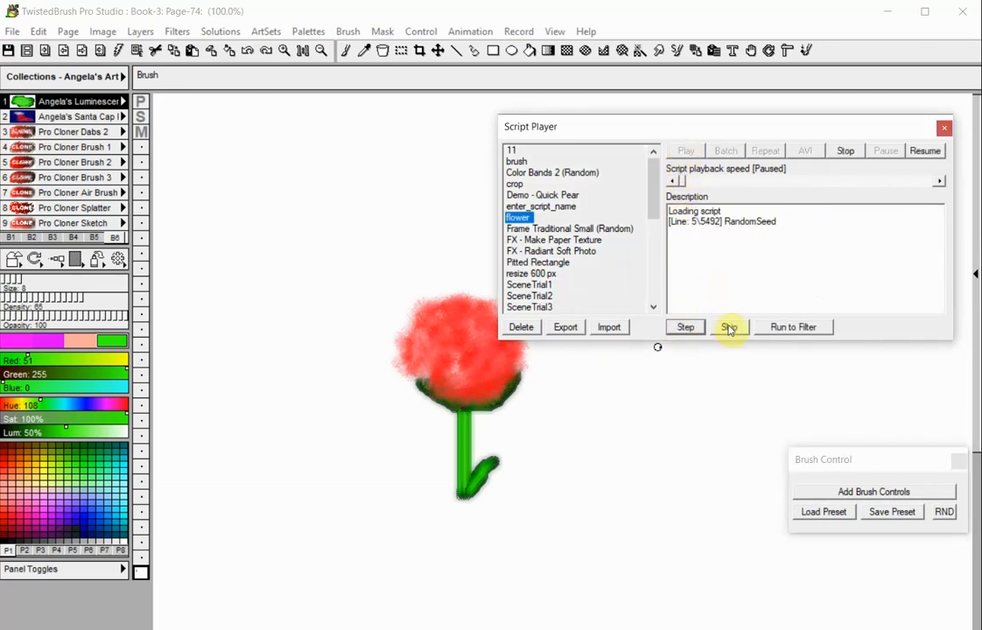
{"action": "left_click", "coordinate": [729, 328]}
{"action": "left_click", "coordinate": [728, 328]}
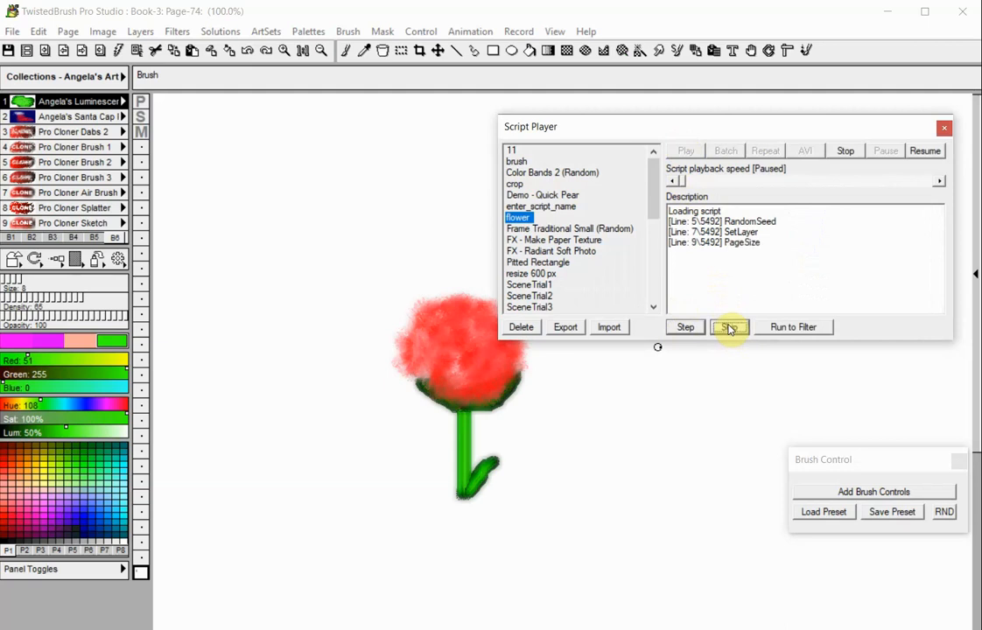
{"action": "left_click", "coordinate": [695, 328]}
{"action": "left_click", "coordinate": [696, 329]}
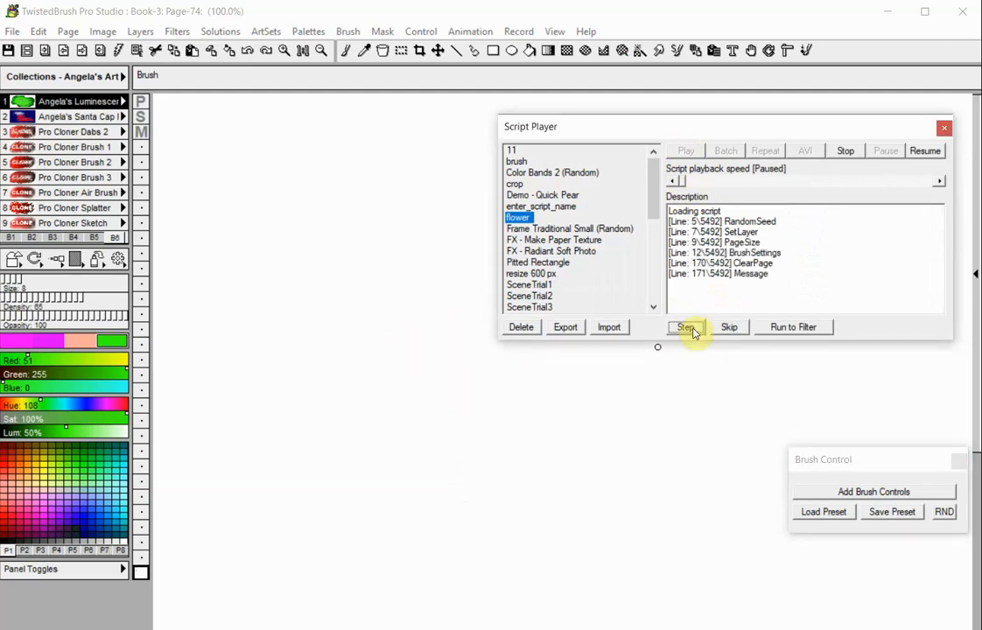
{"action": "left_click", "coordinate": [697, 330]}
{"action": "left_click", "coordinate": [651, 393]}
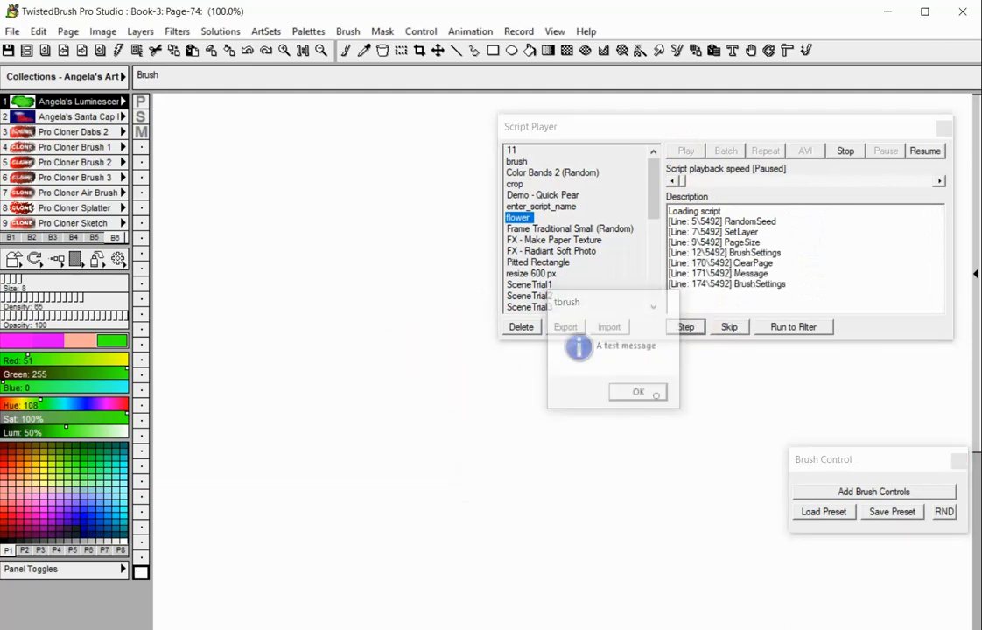
Skip the script's green stem and calyx strokes and step through the main red bloom stroke
{"action": "left_click", "coordinate": [689, 329]}
{"action": "left_click", "coordinate": [691, 329]}
{"action": "left_click", "coordinate": [693, 330]}
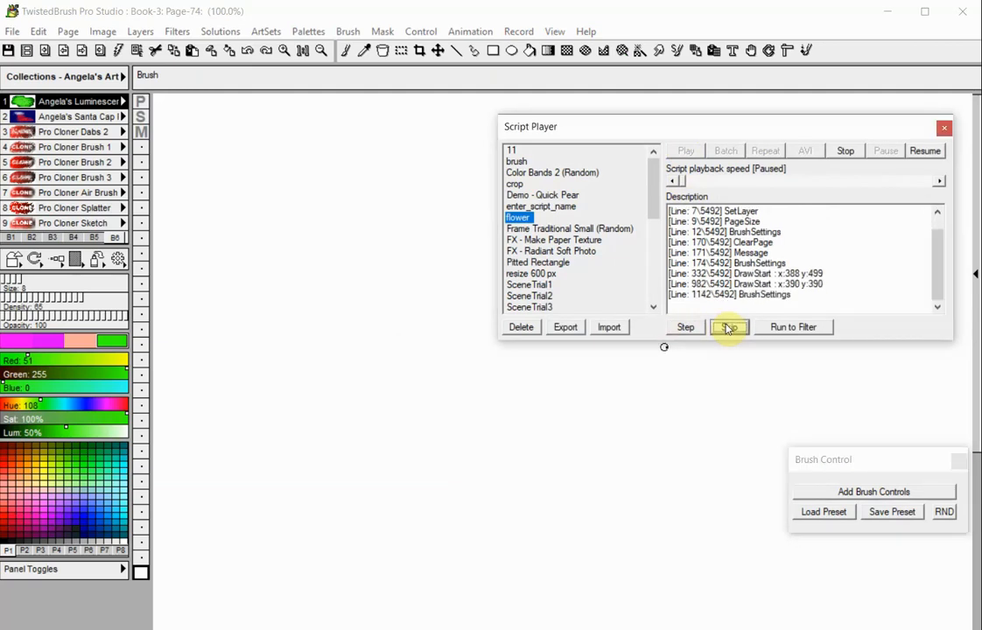
{"action": "left_click", "coordinate": [689, 328]}
{"action": "left_click", "coordinate": [690, 328]}
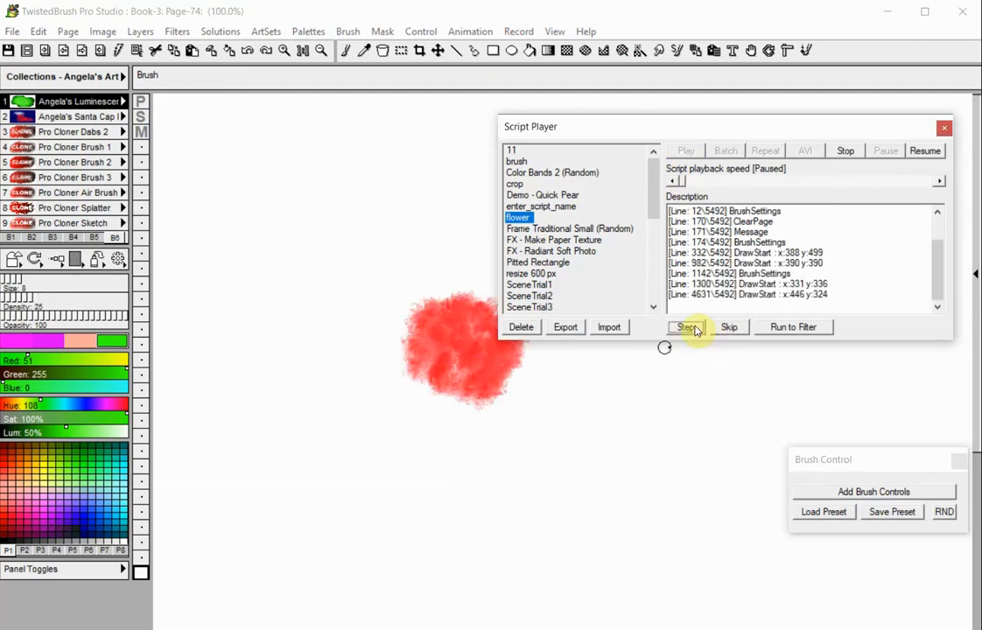
Advance through the remaining bloom strokes, run the script to its Blur More filter, and stop playback
{"action": "left_click", "coordinate": [699, 330]}
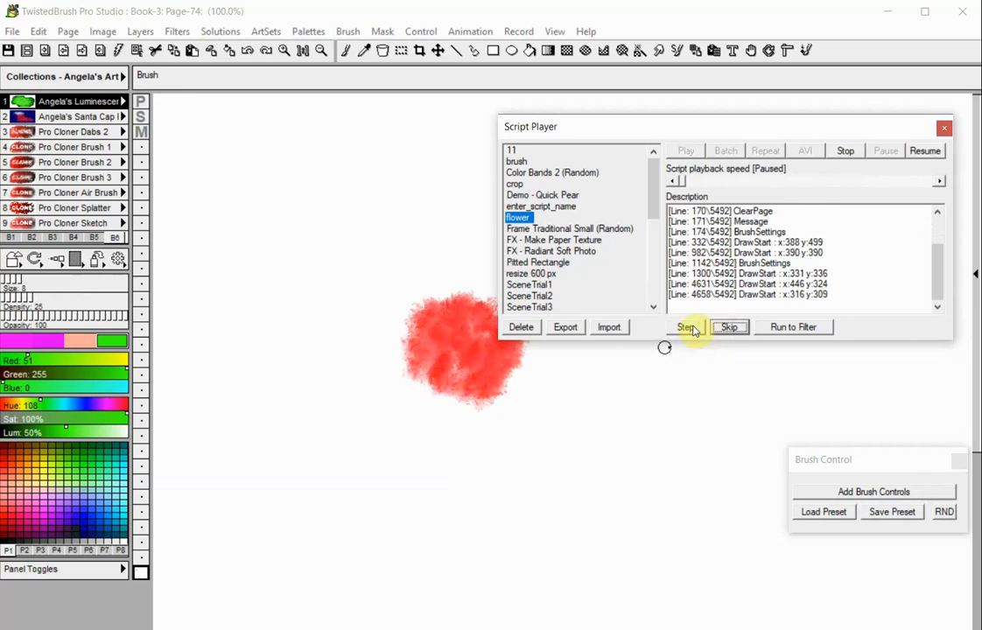
{"action": "left_click", "coordinate": [691, 329]}
{"action": "left_click", "coordinate": [691, 329]}
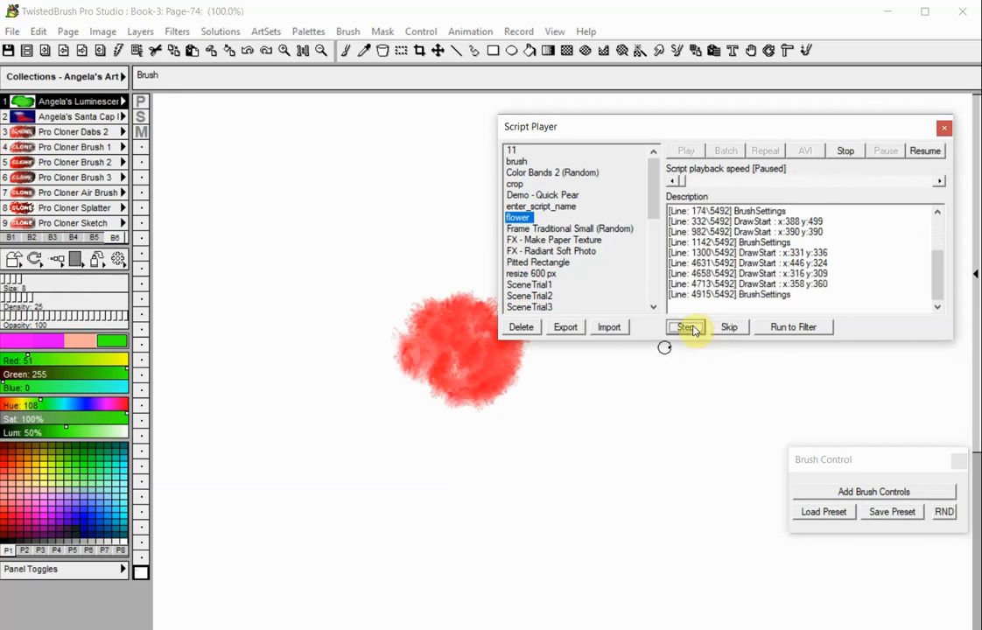
{"action": "left_click", "coordinate": [805, 326]}
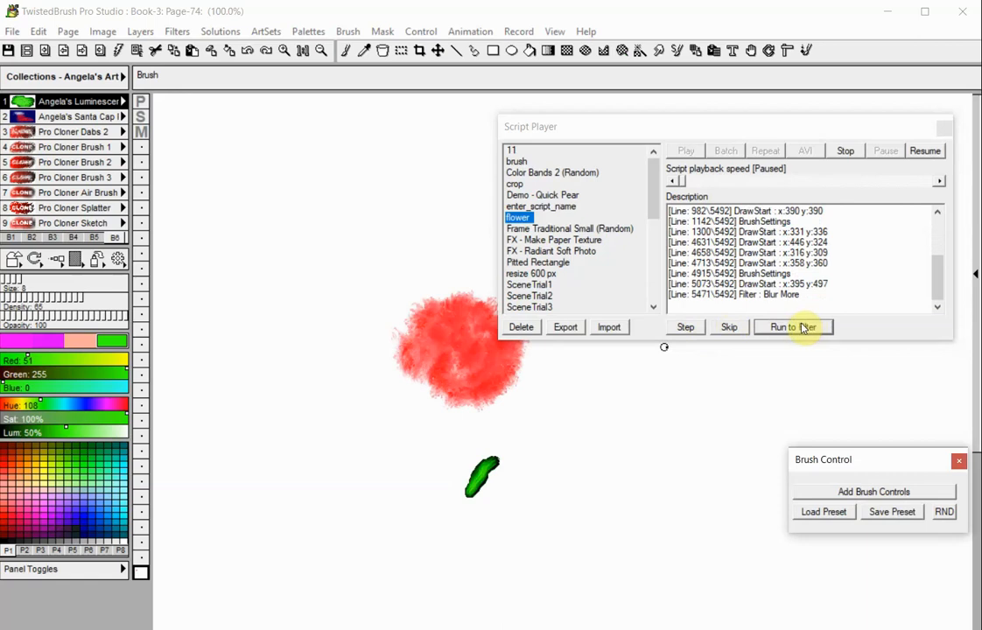
{"action": "left_click", "coordinate": [847, 154]}
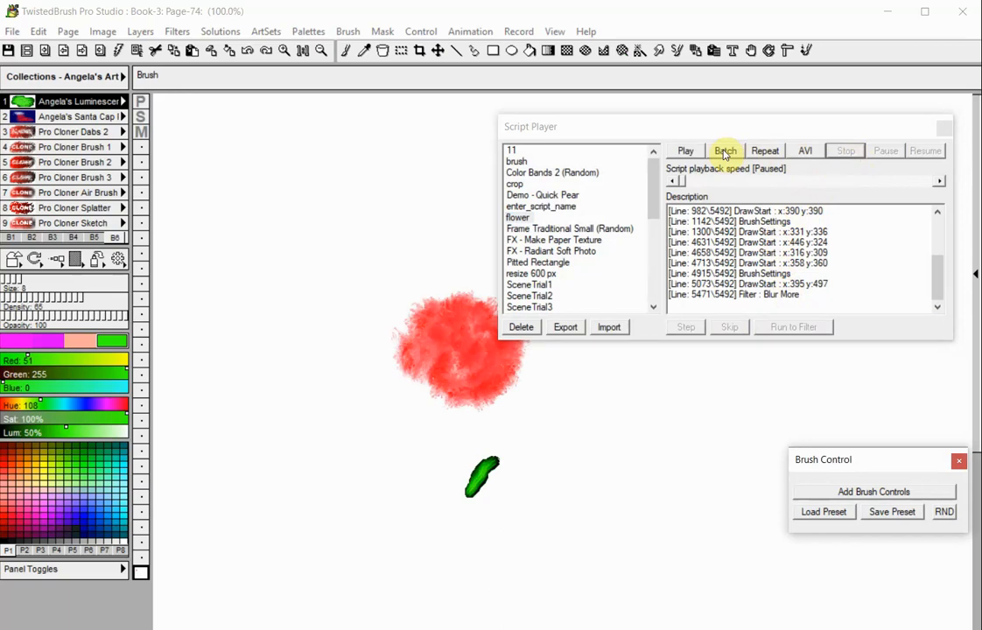
Start a batch playback of the "flower" script and cancel it at the page-deletion prompt
{"action": "left_click", "coordinate": [725, 153]}
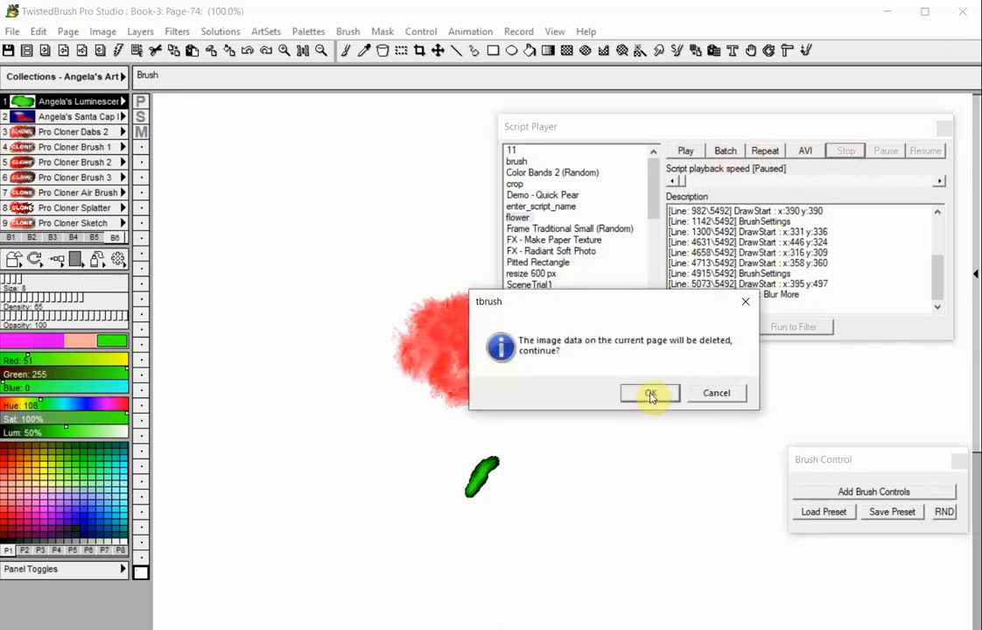
{"action": "left_click", "coordinate": [714, 393]}
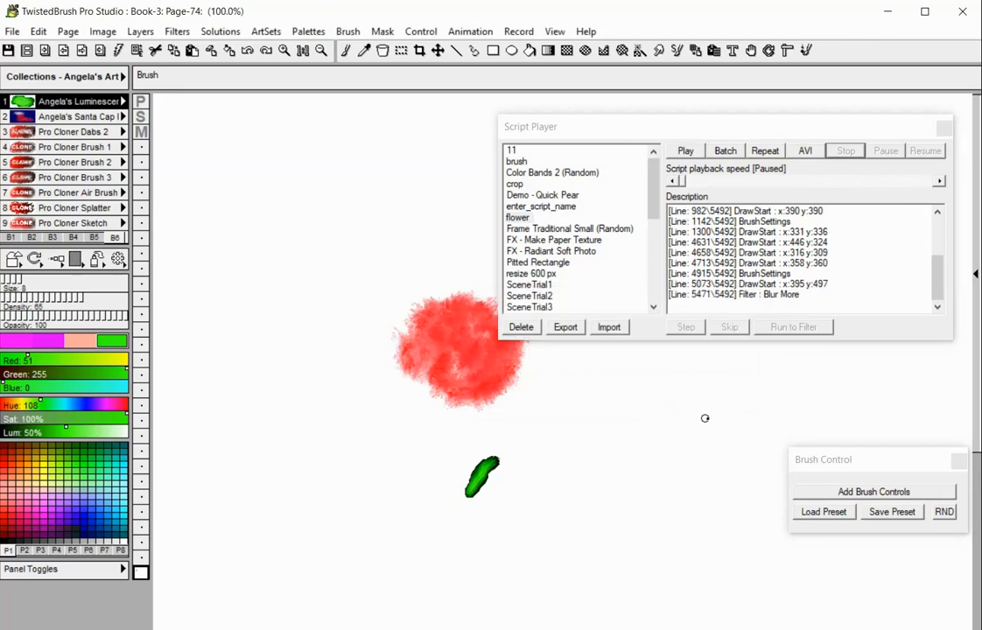
Play the "flower" script repeatedly at playback speed 999, dismiss its test message on each pass, and stop the playback
{"action": "left_click", "coordinate": [760, 154]}
{"action": "left_click_drag", "start_coordinate": [683, 184], "coordinate": [938, 182]}
{"action": "left_click", "coordinate": [844, 150]}
{"action": "left_click", "coordinate": [778, 154]}
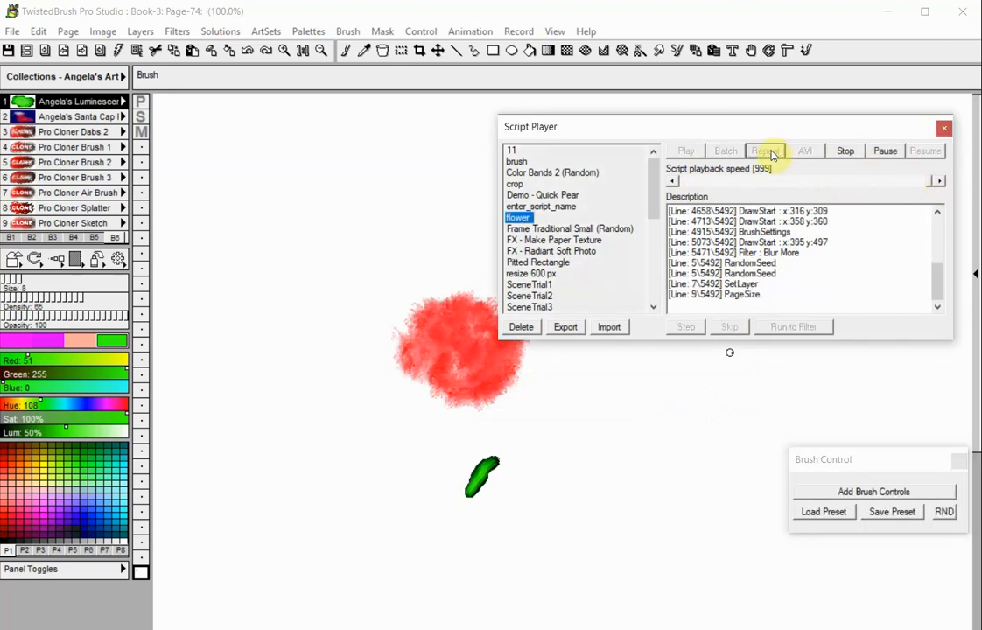
{"action": "left_click", "coordinate": [634, 395]}
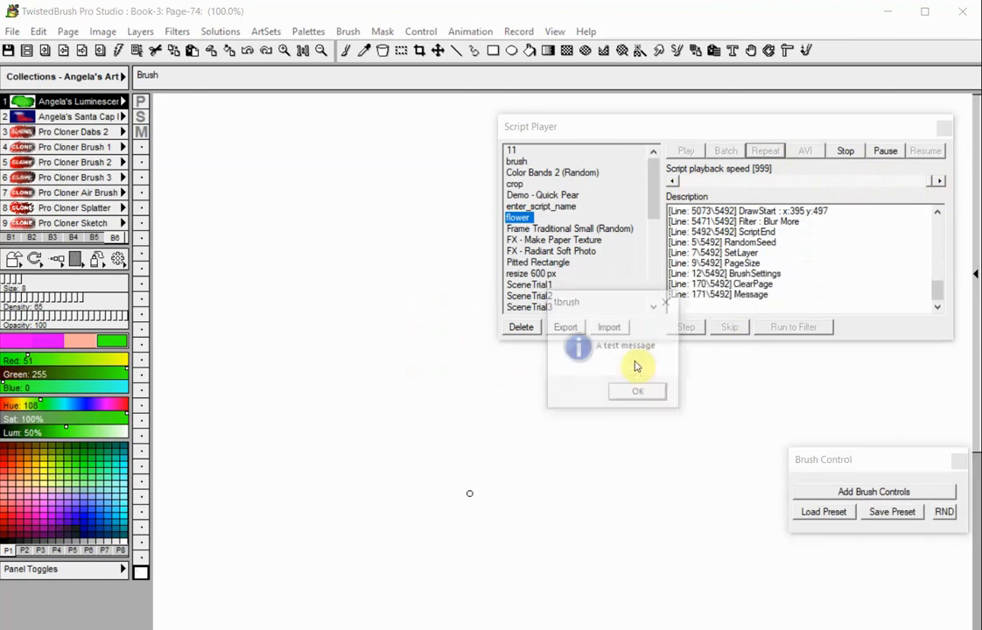
{"action": "left_click", "coordinate": [632, 387]}
{"action": "left_click", "coordinate": [843, 154]}
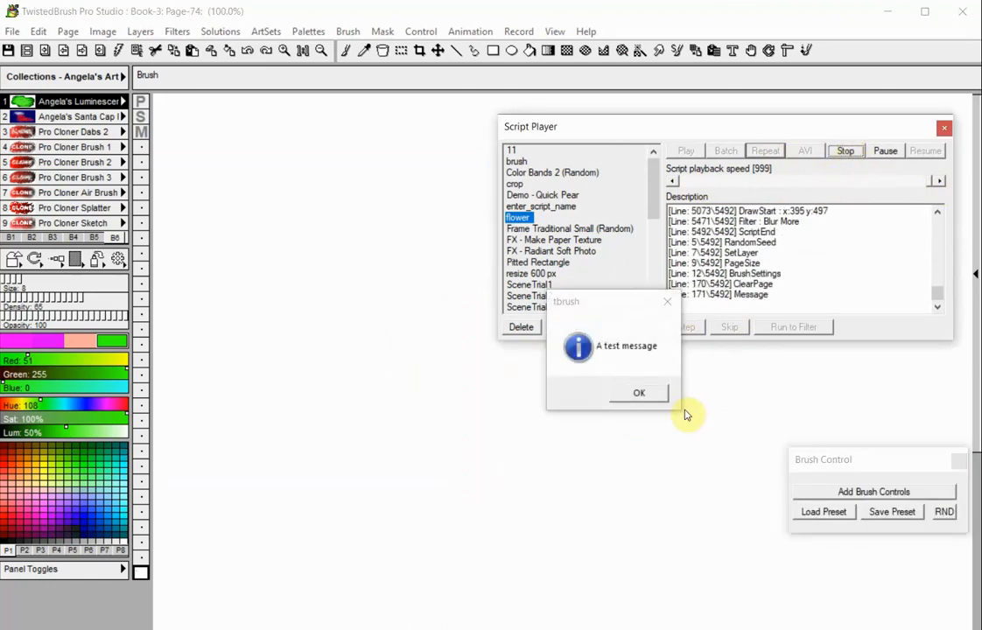
{"action": "left_click", "coordinate": [659, 395]}
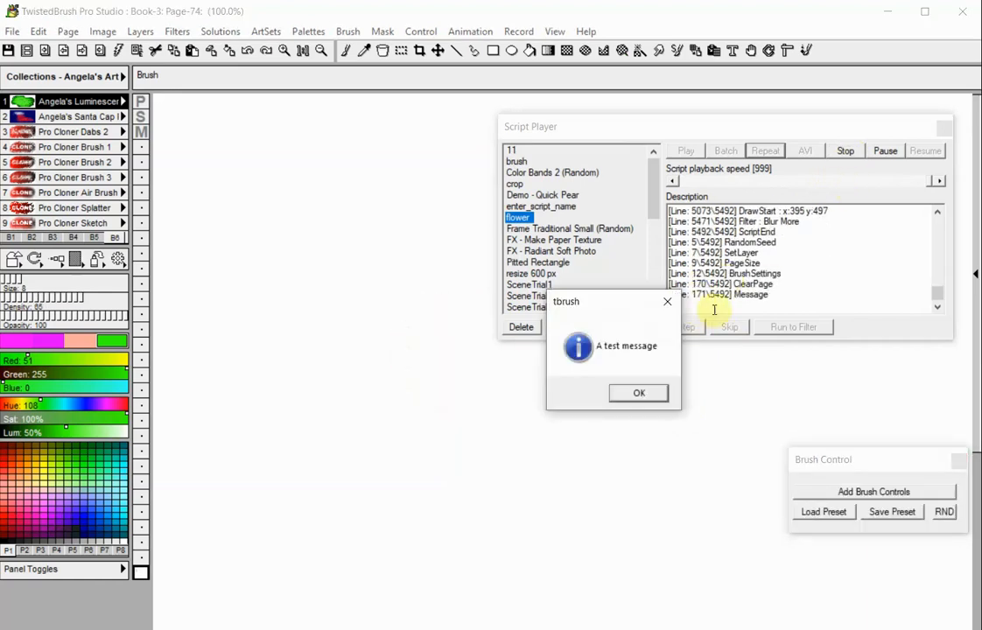
{"action": "left_click", "coordinate": [661, 393]}
{"action": "left_click", "coordinate": [837, 154]}
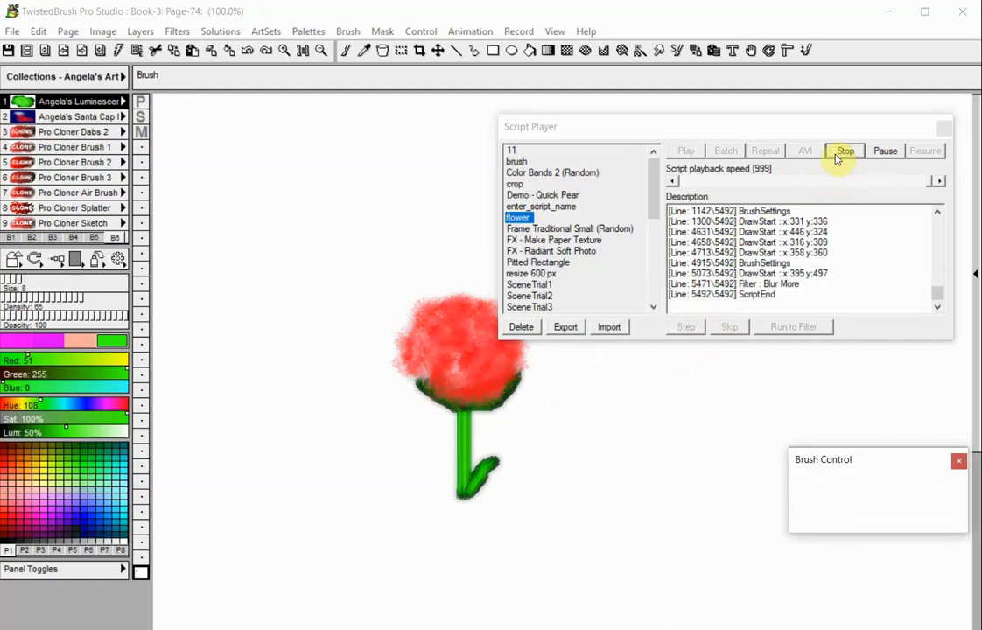
Record the "flower" script playback to an AVI named "flower" on the Desktop with Full Frames (Uncompressed), dismissing the test message
{"action": "left_click", "coordinate": [805, 152]}
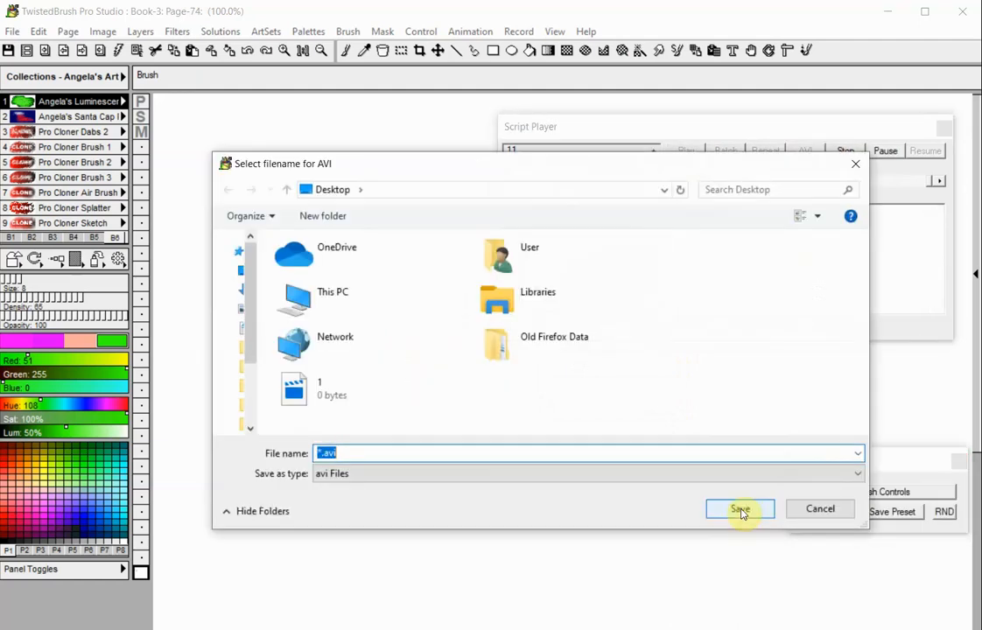
{"action": "type", "text": "flower"}
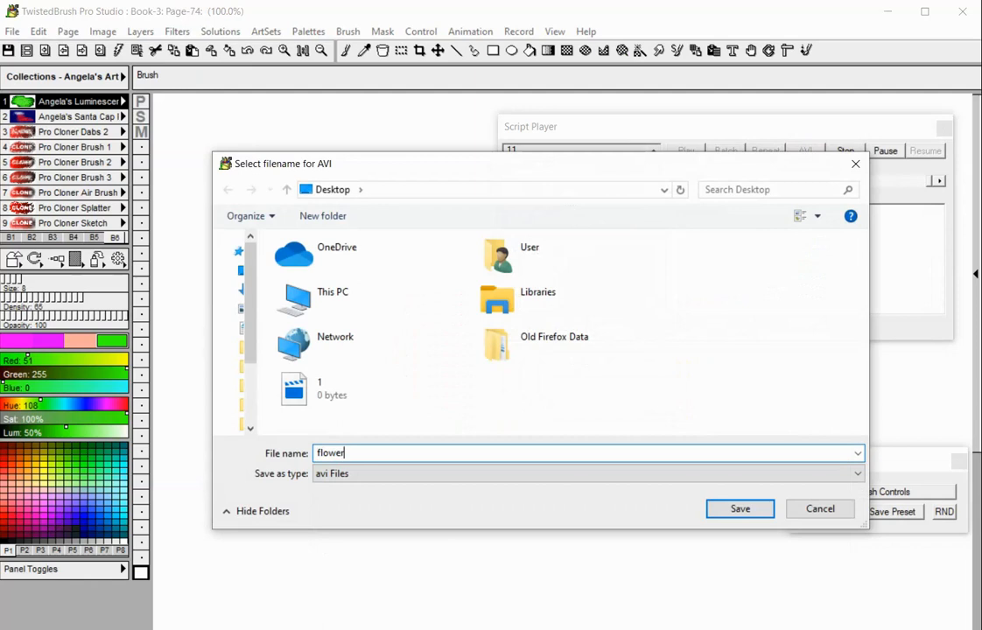
{"action": "left_click", "coordinate": [762, 511]}
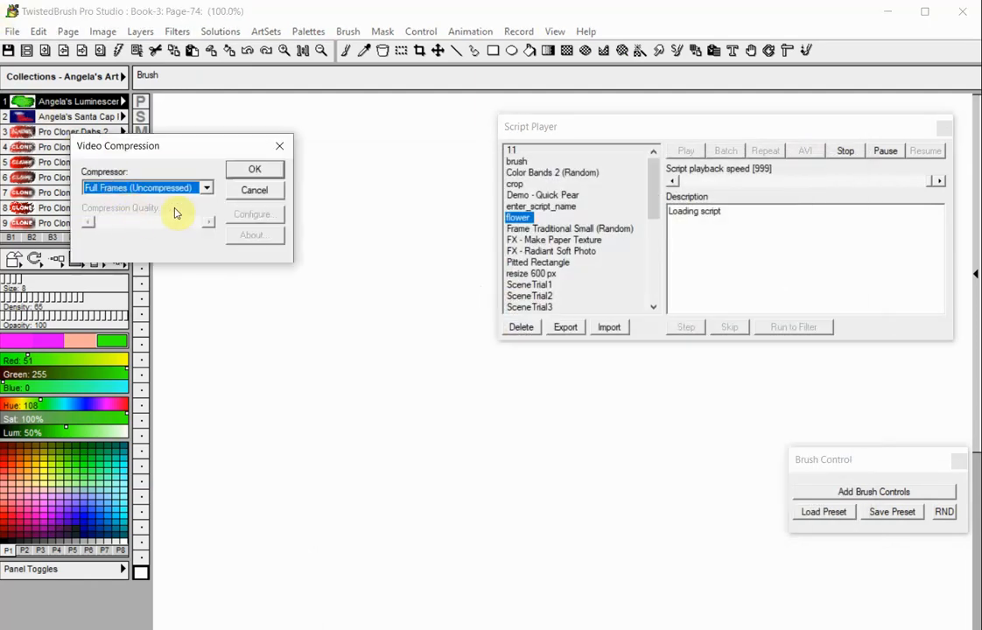
{"action": "left_click", "coordinate": [188, 189]}
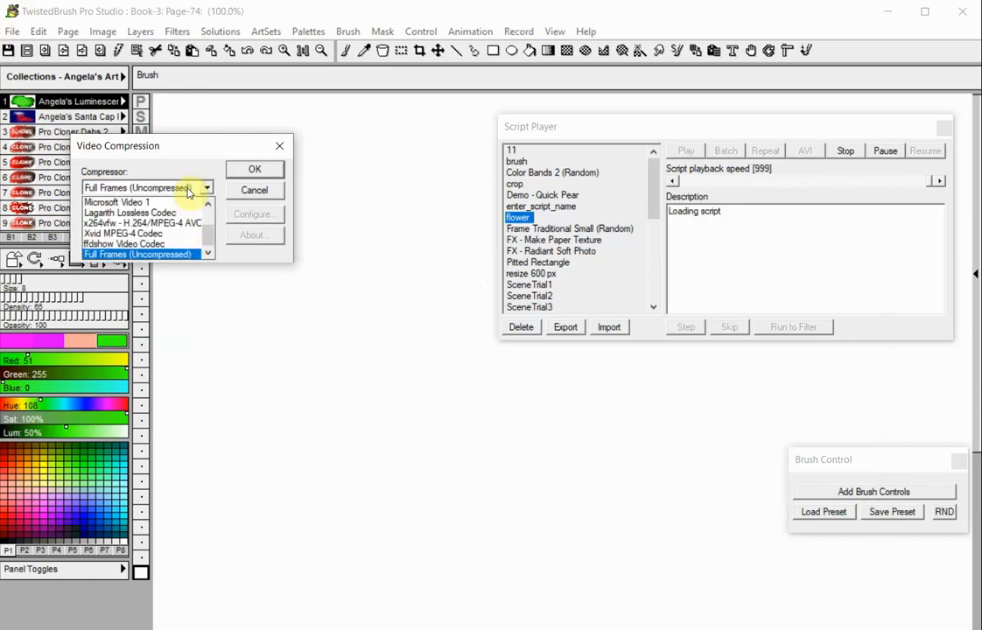
{"action": "left_click", "coordinate": [188, 189]}
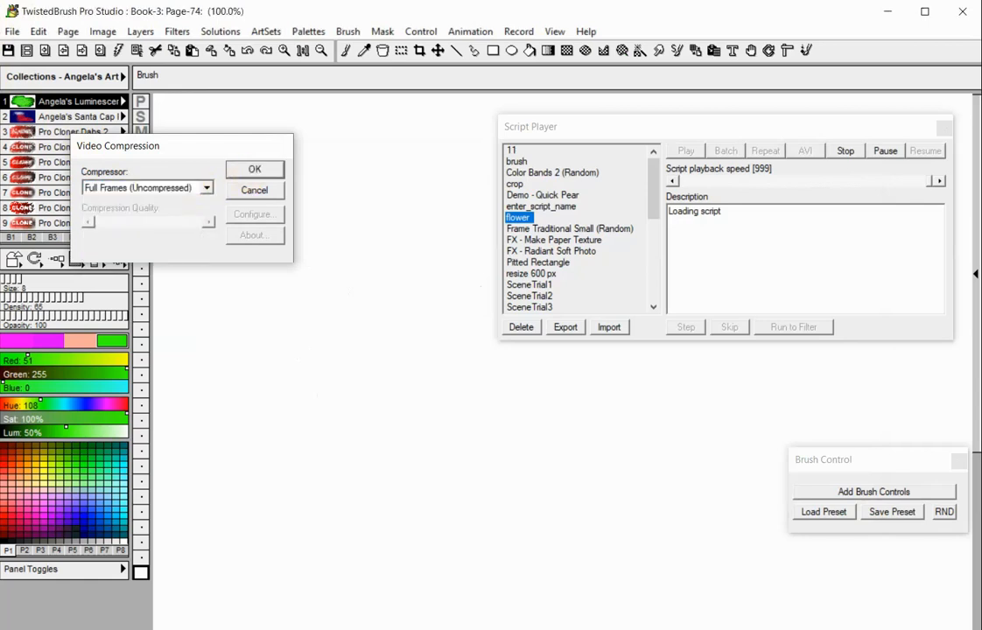
{"action": "left_click", "coordinate": [253, 168]}
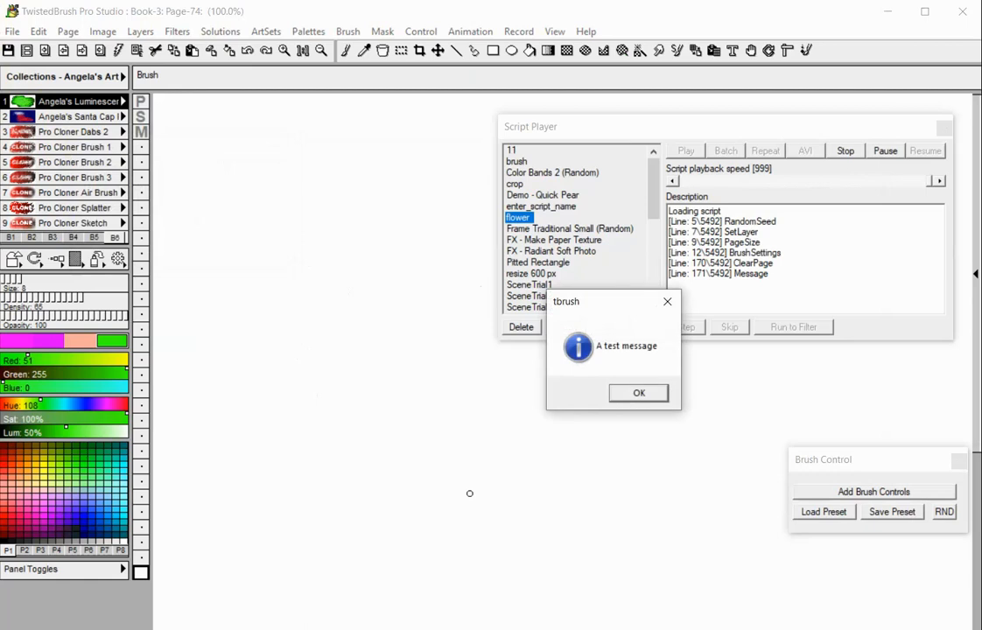
{"action": "left_click", "coordinate": [626, 391]}
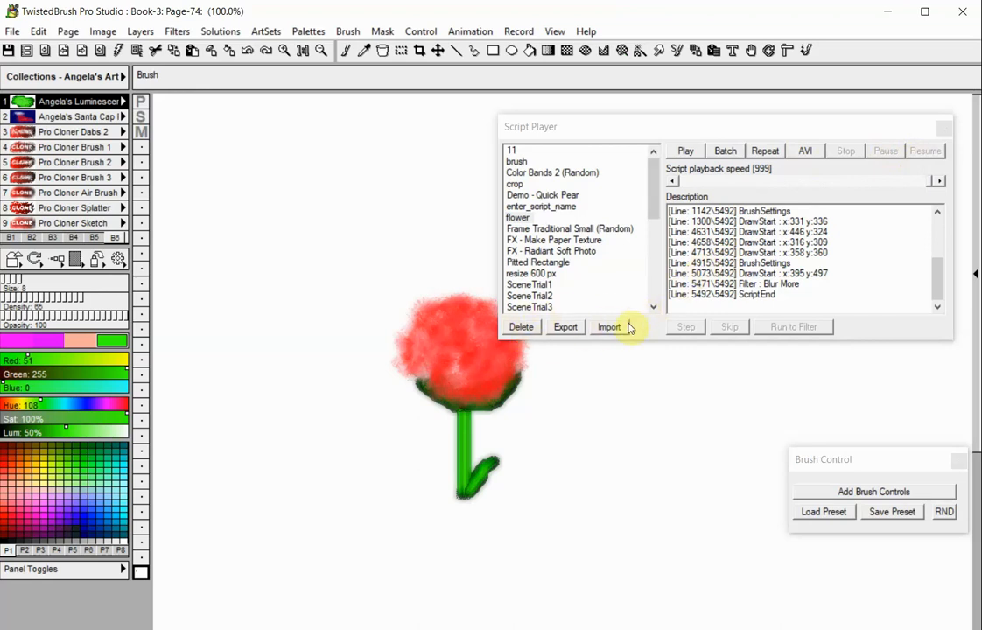
Delete the script "11" from the Script Player and confirm the deletion
{"action": "left_click", "coordinate": [513, 150]}
{"action": "key", "text": "Delete"}
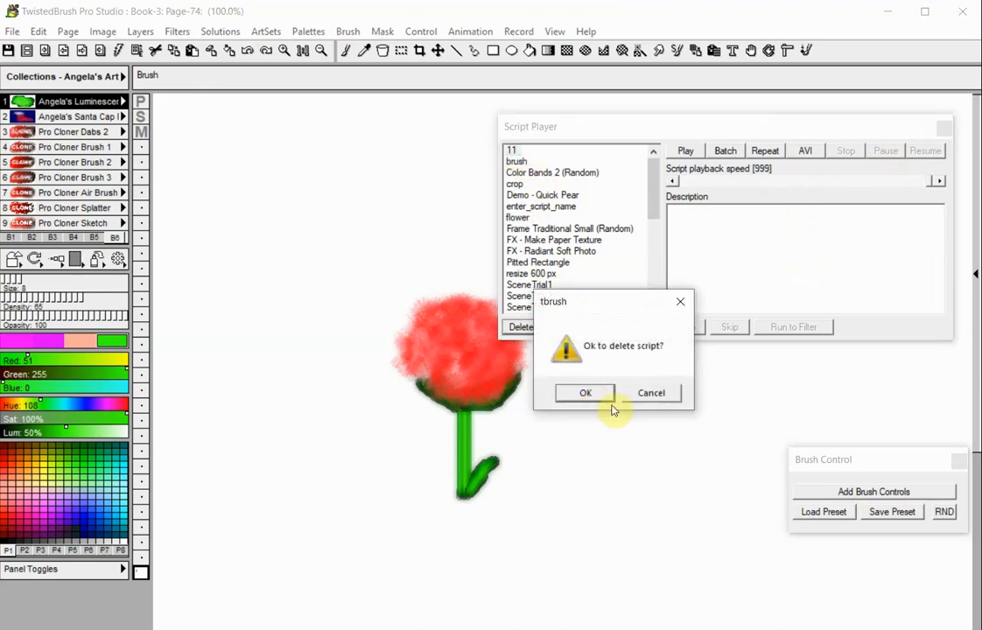
{"action": "left_click", "coordinate": [586, 393]}
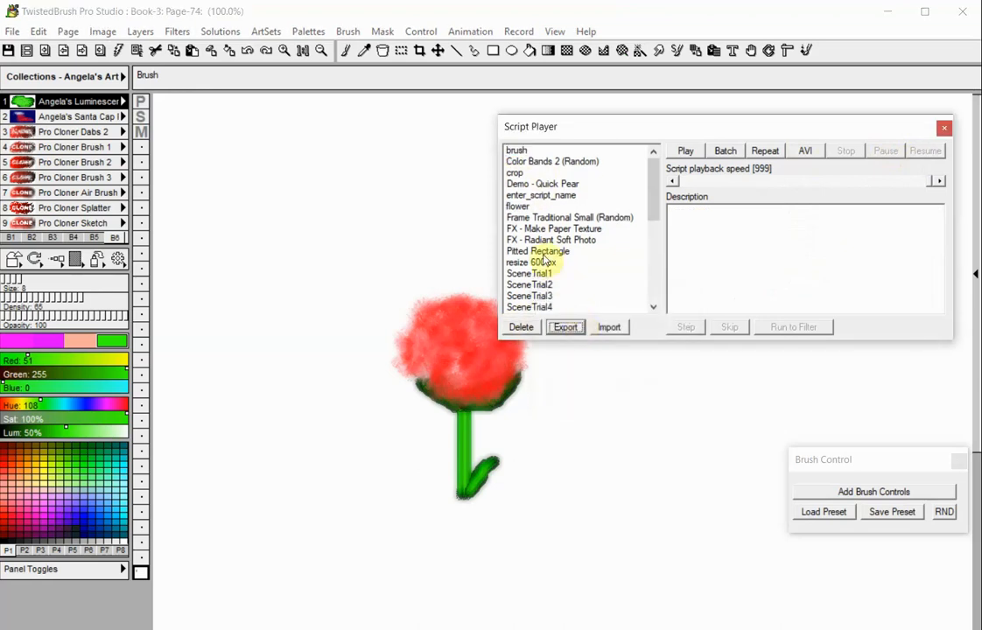
Start exporting the "flower" script as an srp file to the Desktop and cancel the export
{"action": "left_click", "coordinate": [520, 206]}
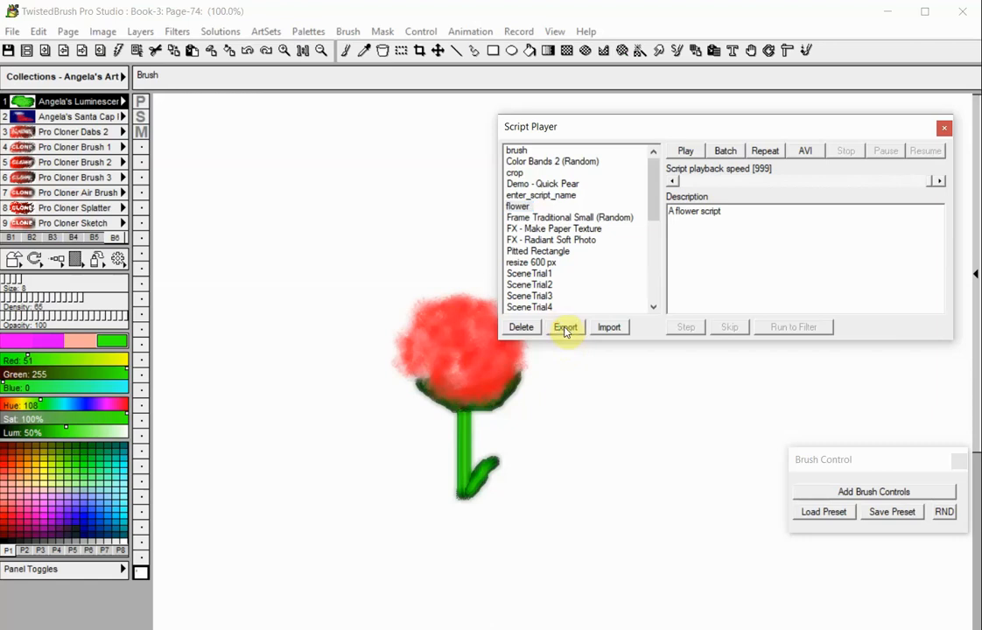
{"action": "left_click", "coordinate": [565, 327]}
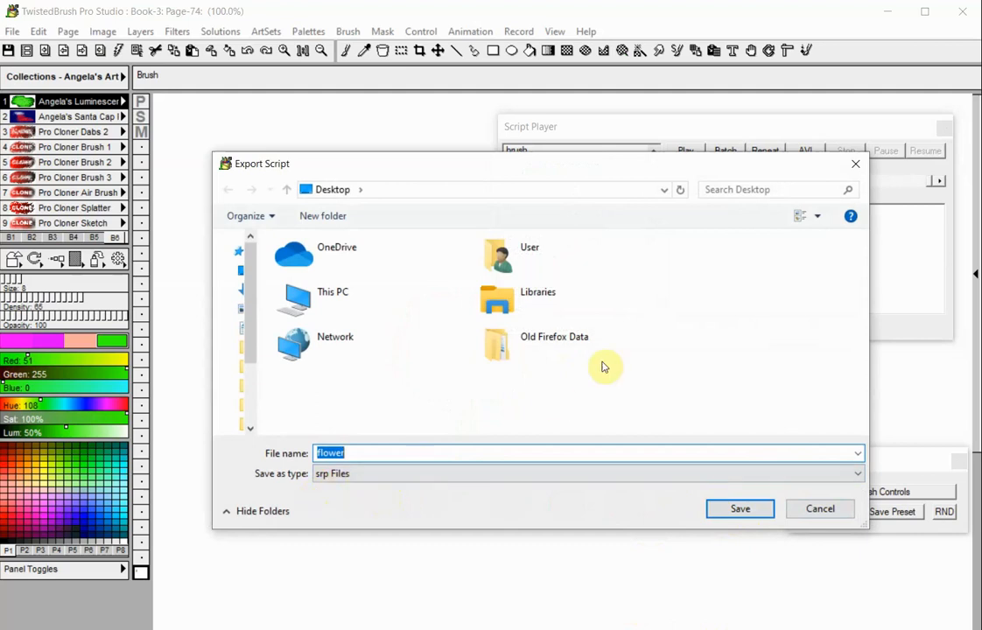
{"action": "left_click", "coordinate": [854, 164]}
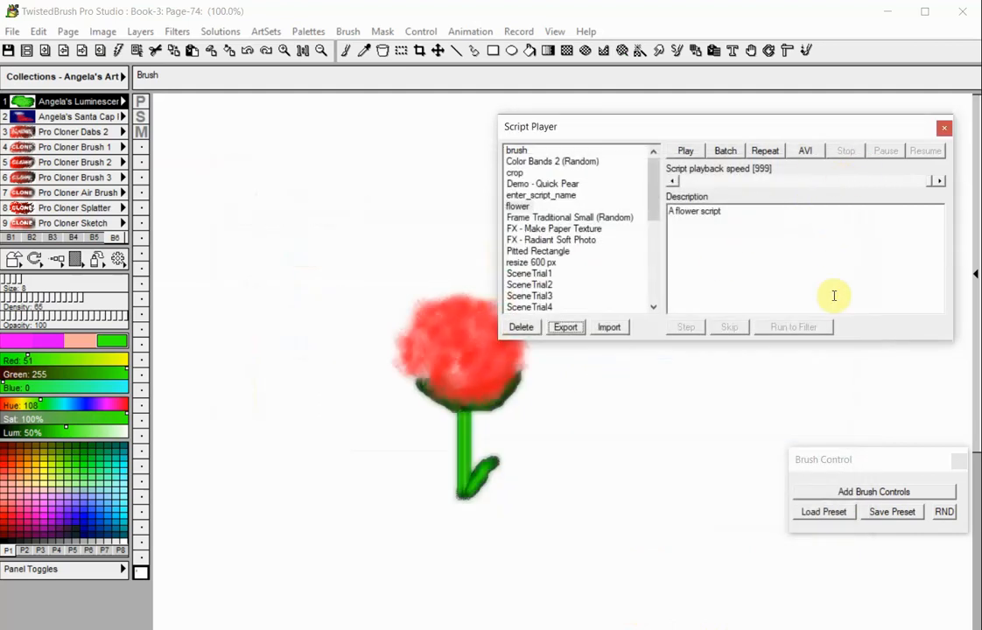
Import "Frame Traditional Medium (Random).srp" from the Solutions > Frames folder and select it in the script list
{"action": "left_click", "coordinate": [610, 327]}
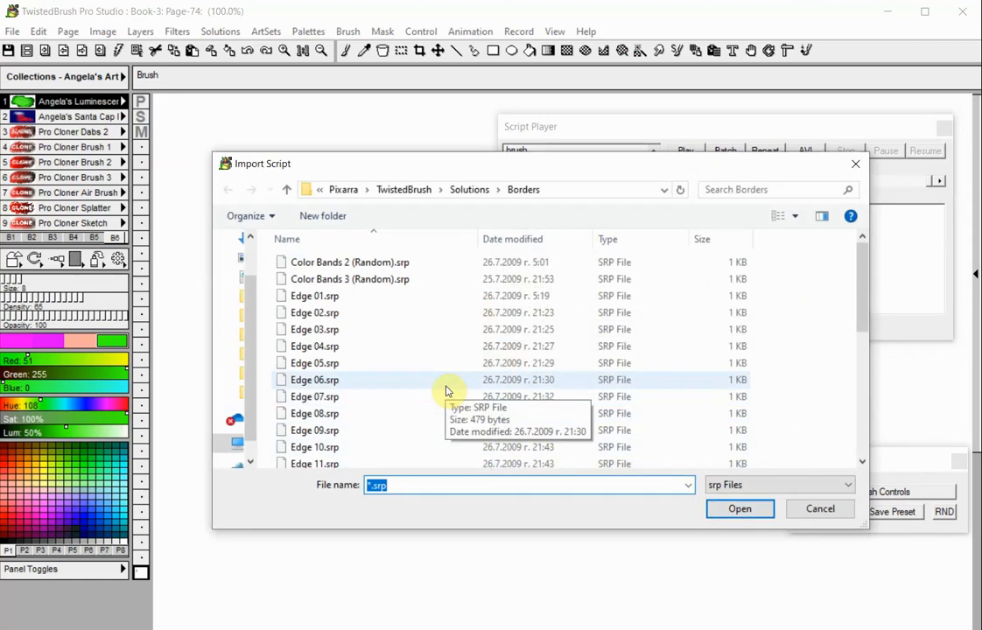
{"action": "left_click", "coordinate": [469, 190]}
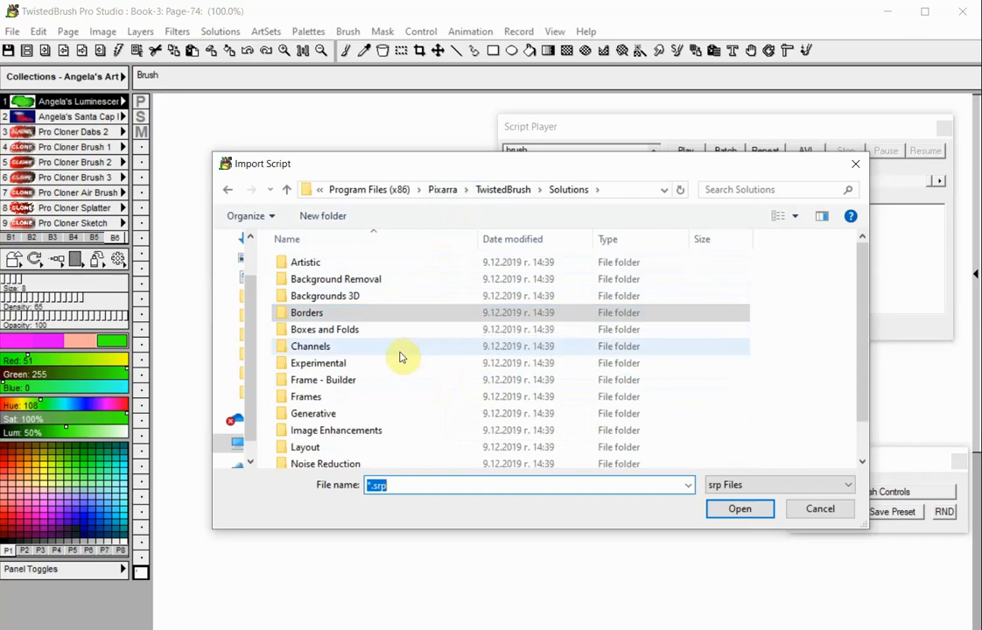
{"action": "double_click", "coordinate": [361, 404]}
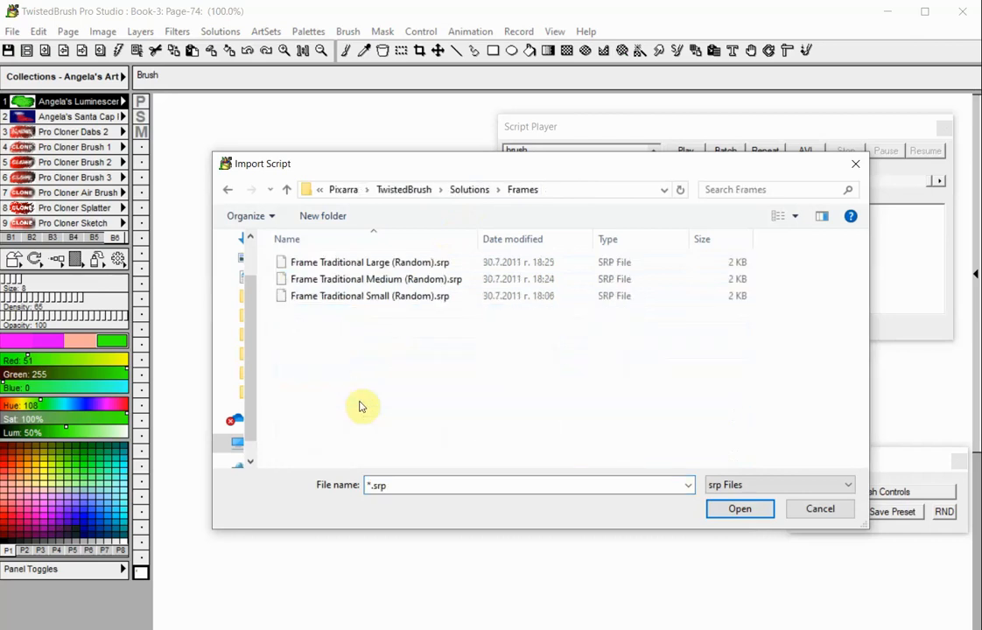
{"action": "double_click", "coordinate": [398, 280]}
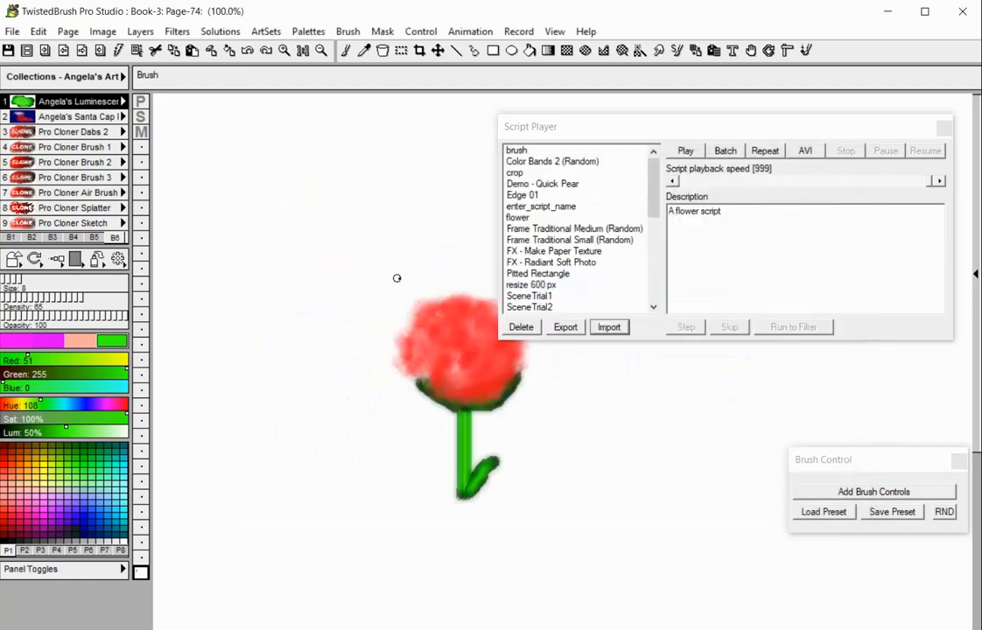
{"action": "left_click", "coordinate": [570, 227]}
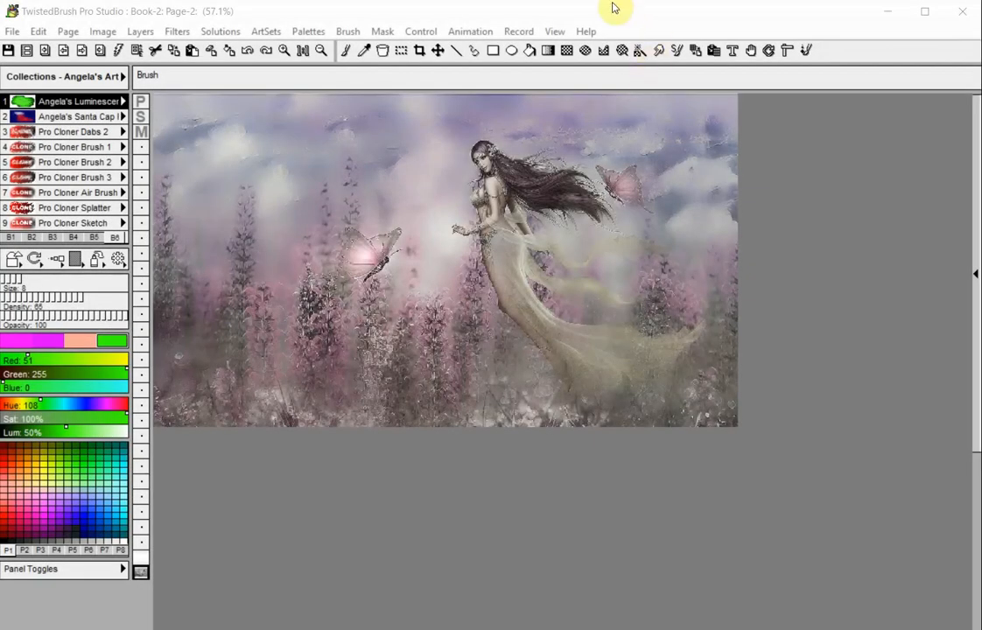
Start recording a solution script named "filters005" on the fairy picture
{"action": "left_click", "coordinate": [517, 30]}
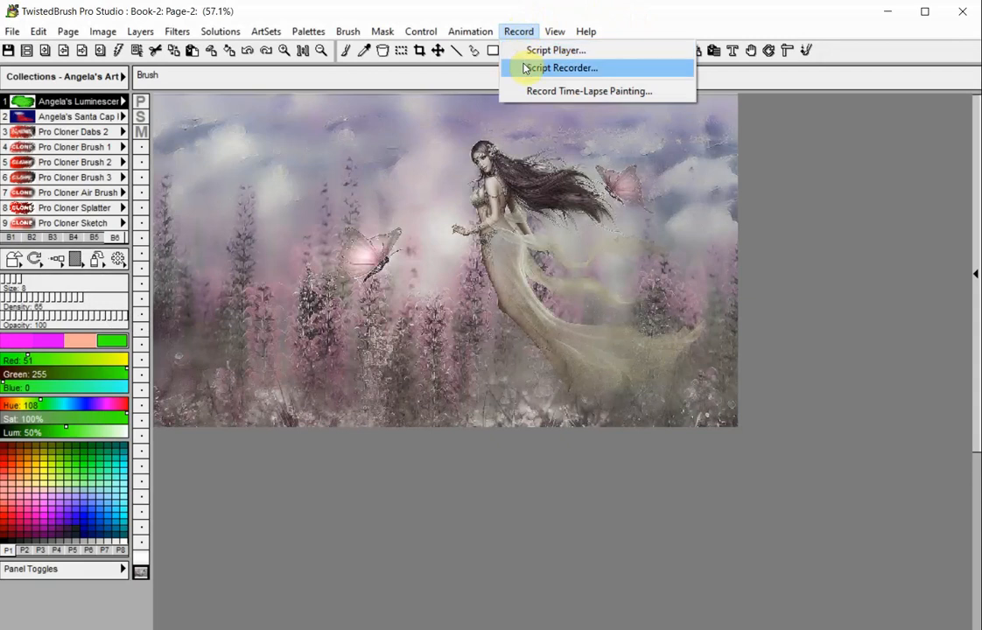
{"action": "left_click", "coordinate": [525, 67]}
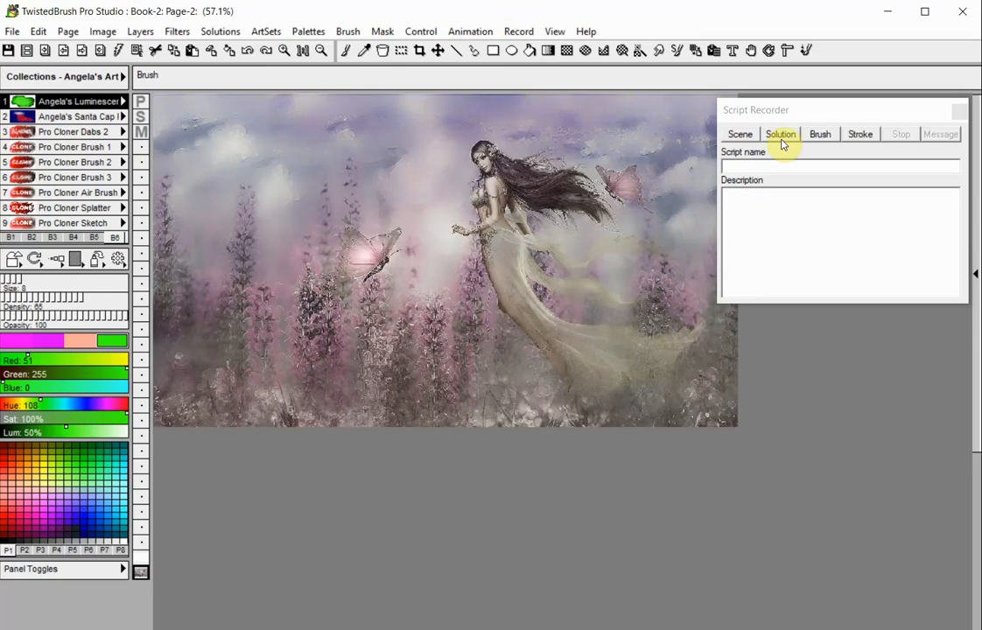
{"action": "left_click", "coordinate": [764, 167]}
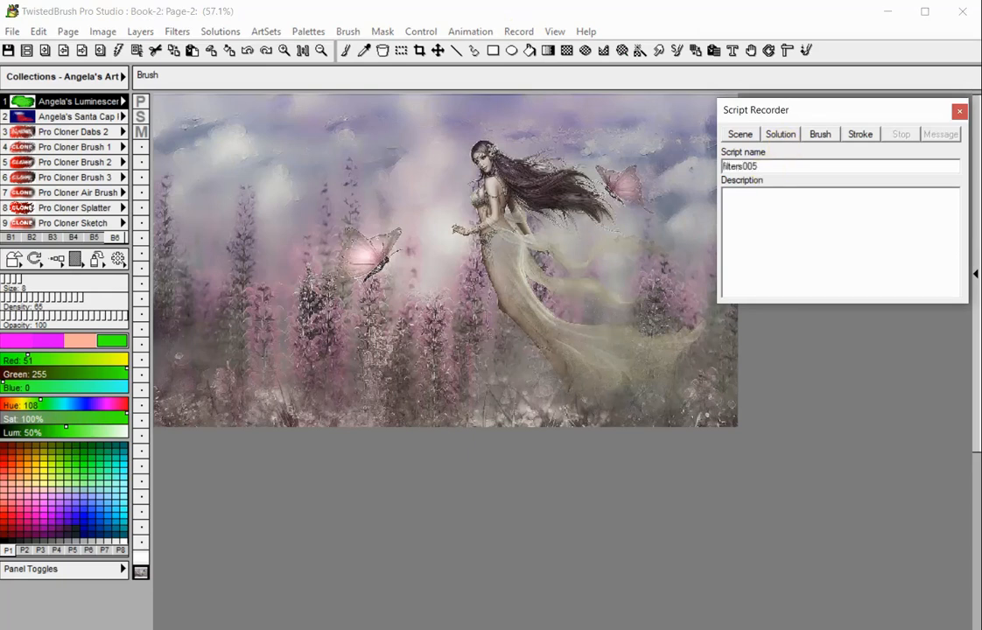
{"action": "left_click", "coordinate": [770, 137]}
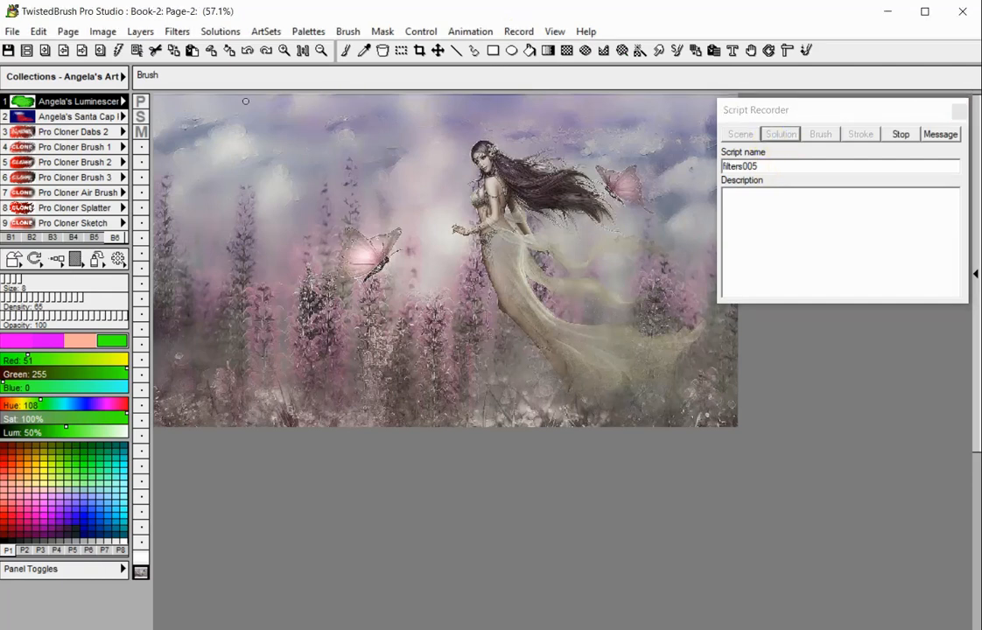
Apply the Noise Reduction filter with preview enabled and the Amount set to about 26.8%
{"action": "left_click", "coordinate": [181, 32]}
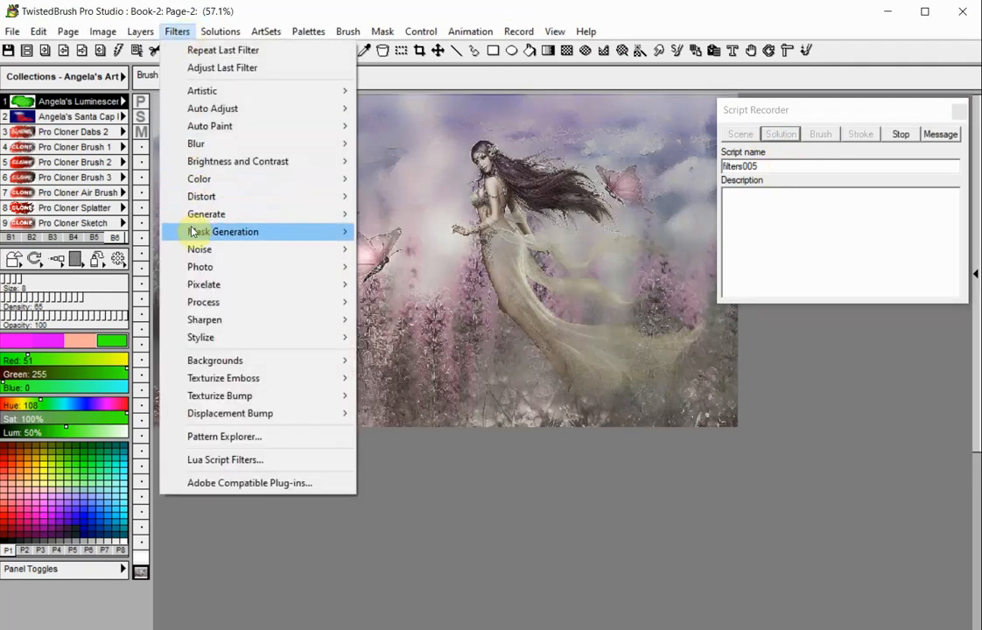
{"action": "mouse_move", "coordinate": [210, 249]}
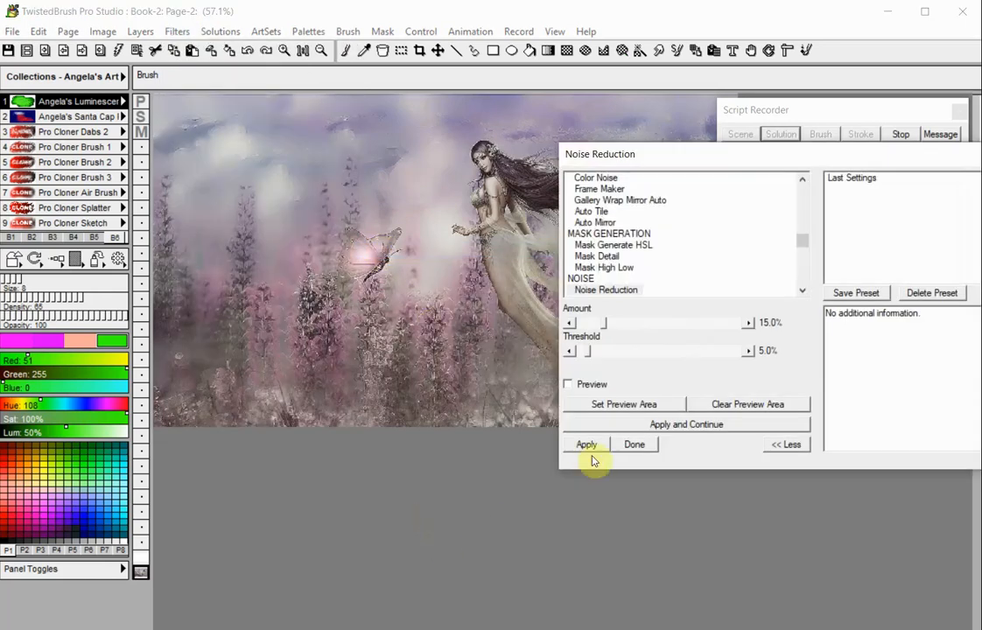
{"action": "left_click", "coordinate": [579, 385]}
{"action": "left_click_drag", "start_coordinate": [710, 155], "coordinate": [551, 228]}
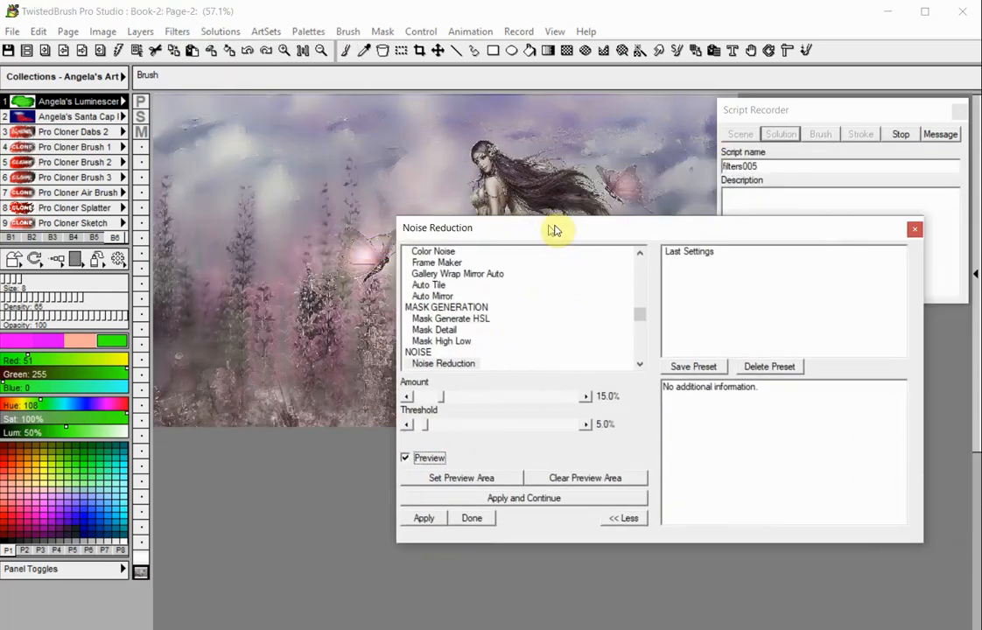
{"action": "left_click_drag", "start_coordinate": [442, 400], "coordinate": [463, 398]}
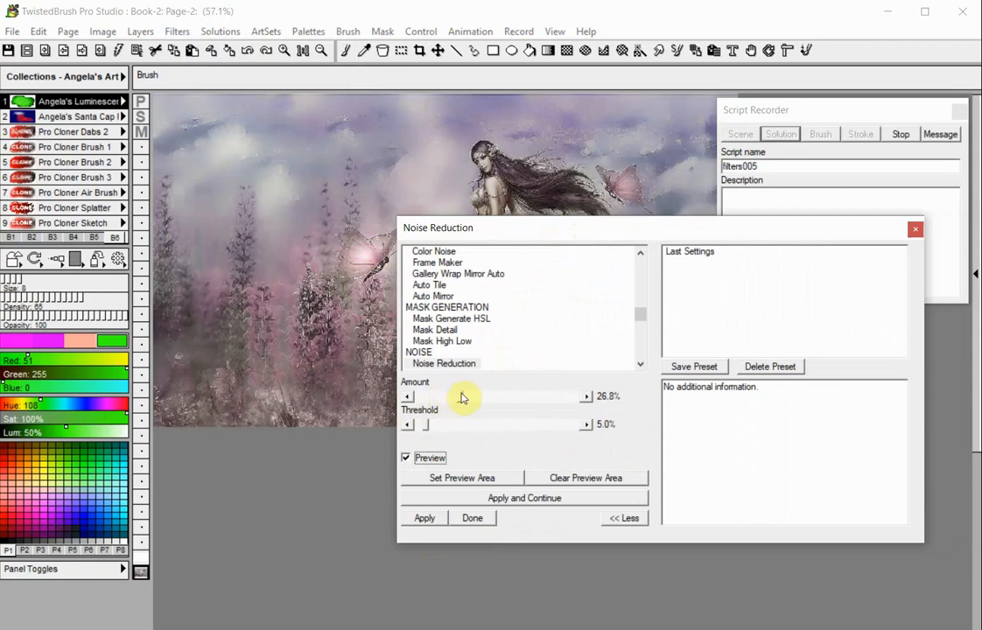
{"action": "left_click", "coordinate": [442, 517]}
Apply the Blur filter to the picture with the Strength set to about 51.5%
{"action": "left_click", "coordinate": [173, 30]}
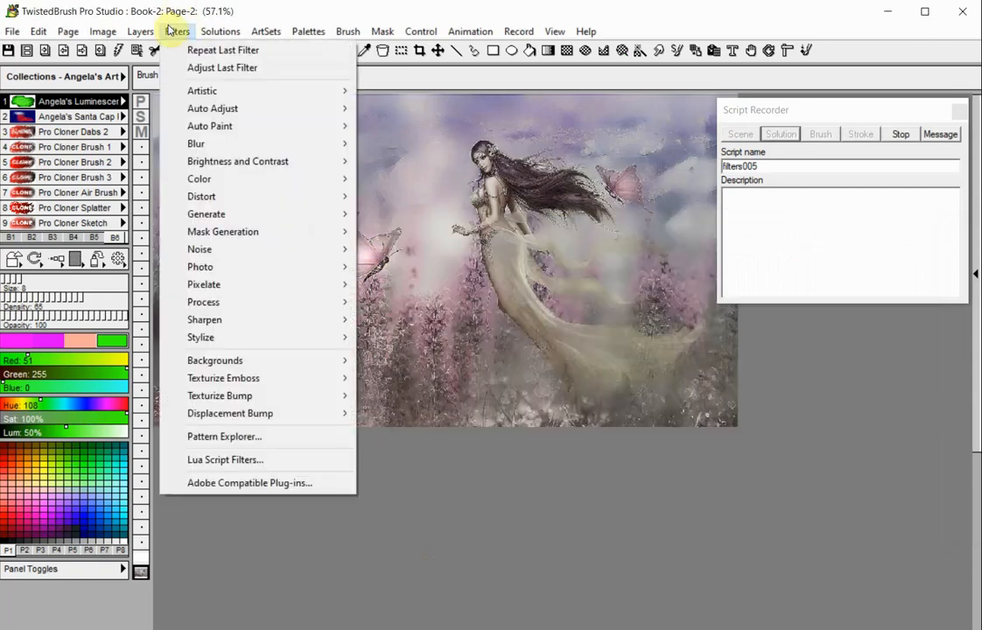
{"action": "mouse_move", "coordinate": [215, 150]}
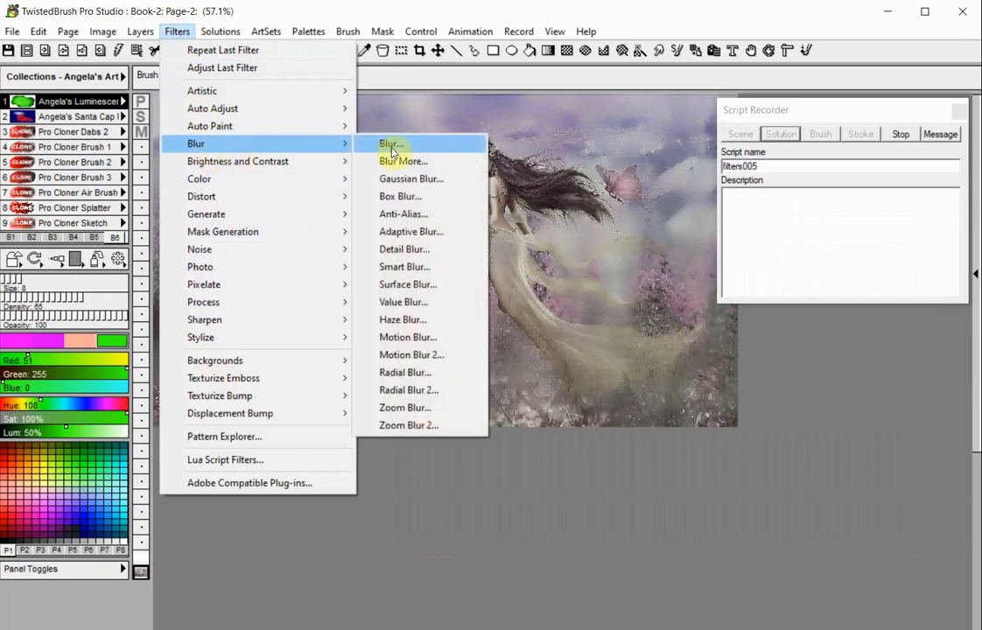
{"action": "left_click", "coordinate": [390, 144]}
{"action": "left_click_drag", "start_coordinate": [459, 404], "coordinate": [500, 401]}
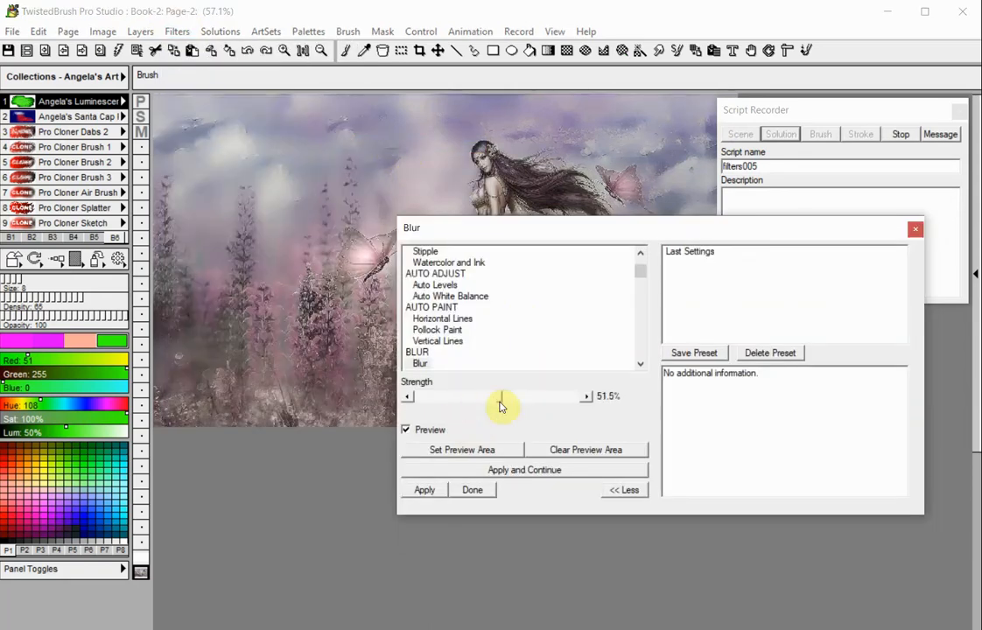
{"action": "left_click", "coordinate": [461, 488]}
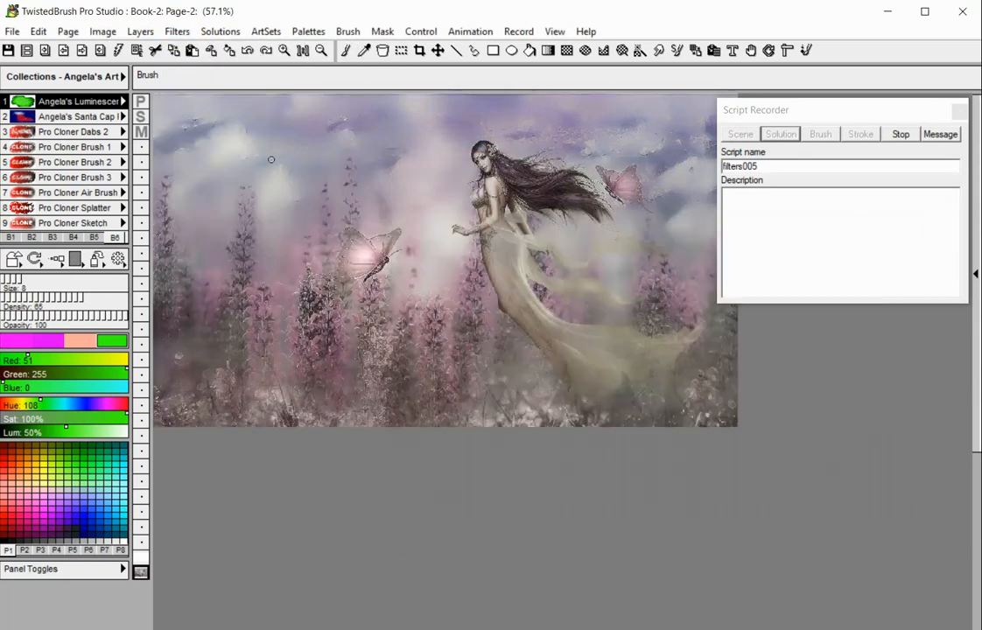
Apply the Brightness and Contrast filter with both brightness and contrast raised slightly above 50%
{"action": "left_click", "coordinate": [178, 34]}
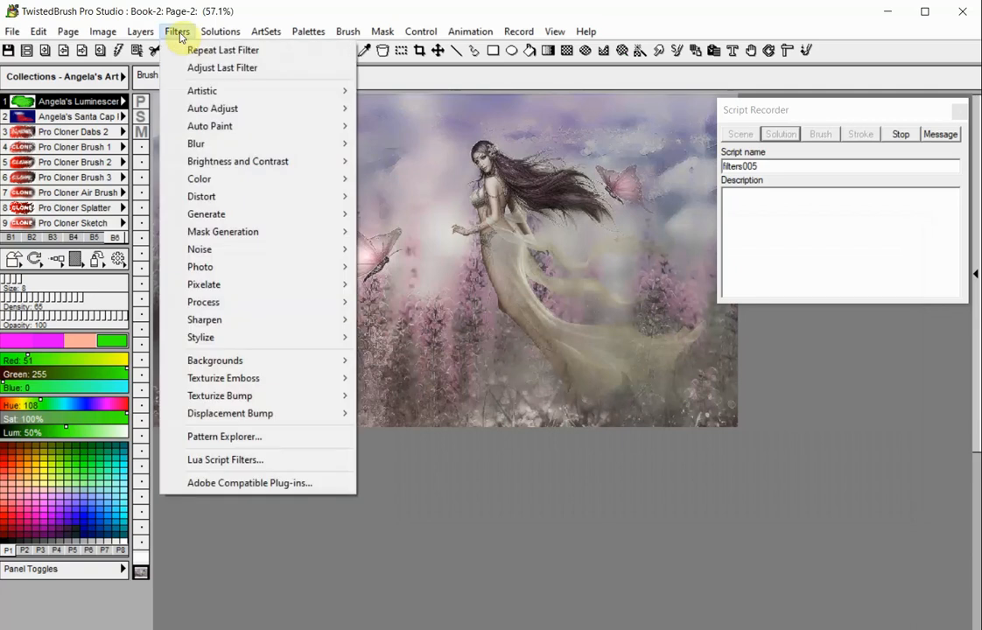
{"action": "mouse_move", "coordinate": [175, 161]}
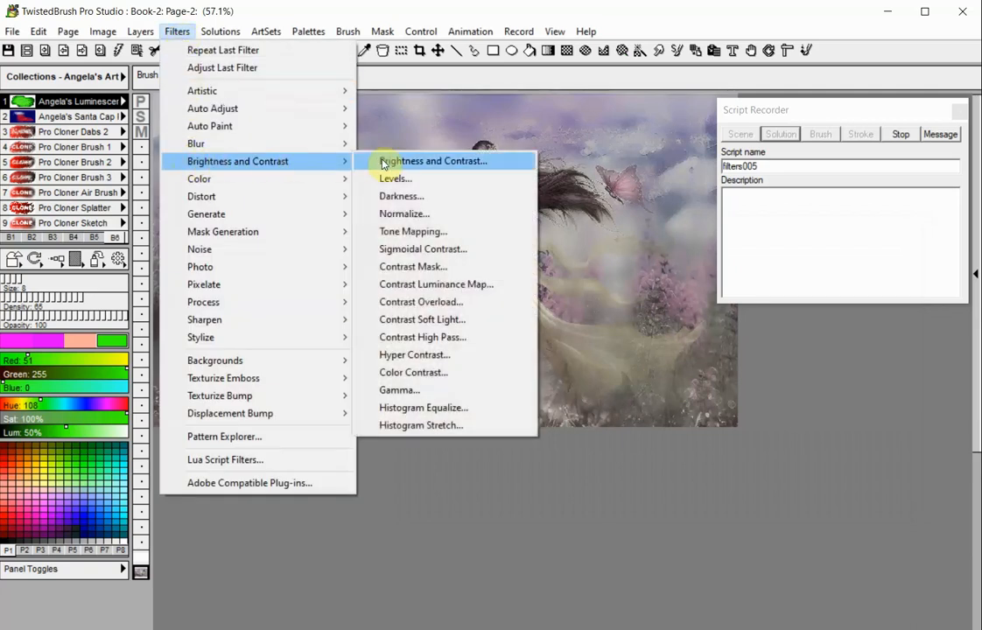
{"action": "left_click", "coordinate": [382, 164]}
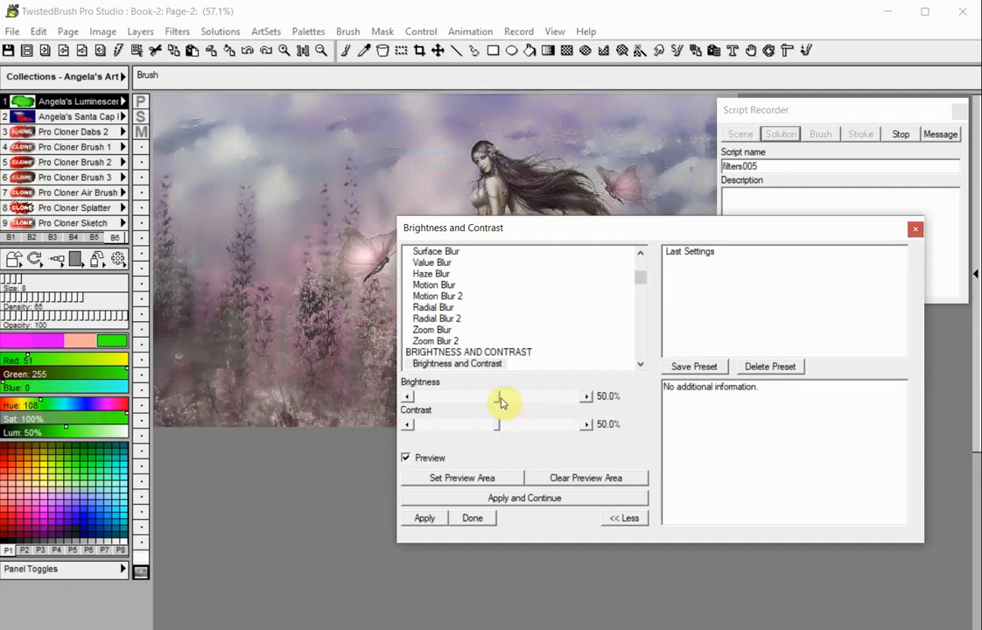
{"action": "left_click_drag", "start_coordinate": [497, 403], "coordinate": [511, 431]}
{"action": "left_click", "coordinate": [443, 523]}
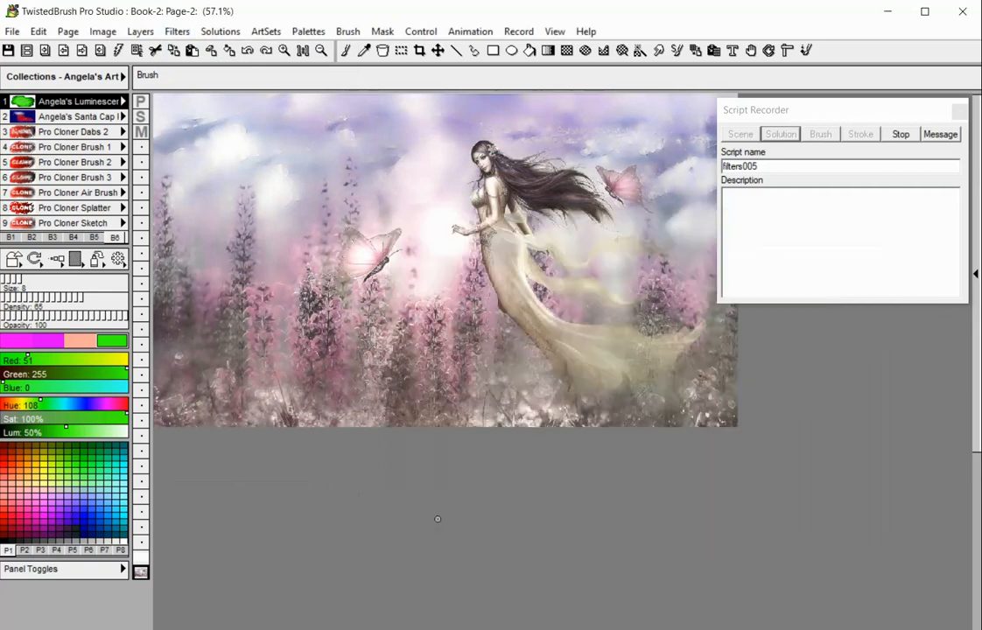
Apply the Levels filter with a slightly raised Input Level Low and stop recording the "filters005" script
{"action": "left_click", "coordinate": [180, 31]}
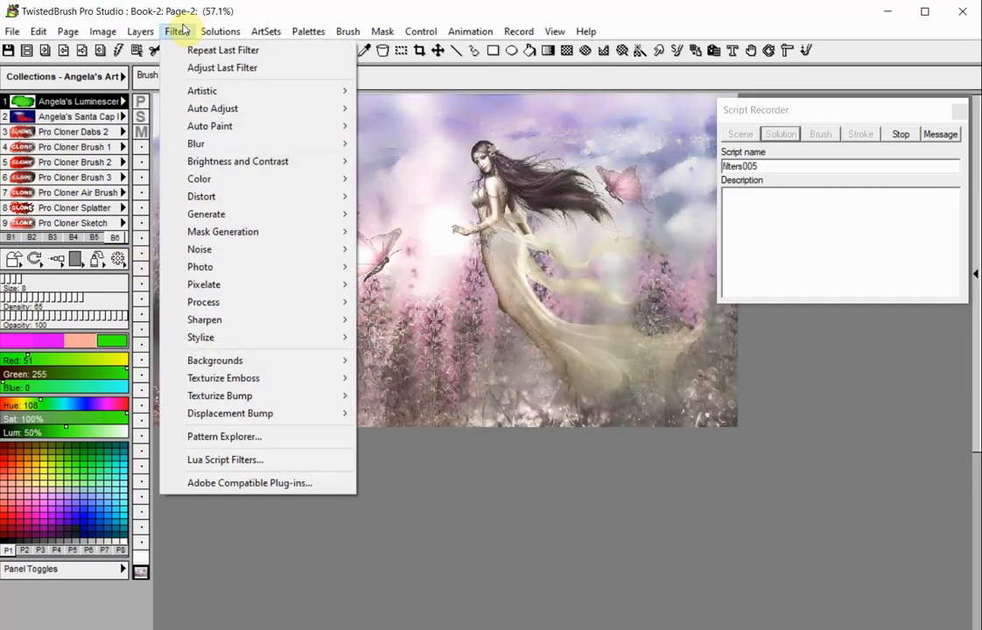
{"action": "mouse_move", "coordinate": [248, 163]}
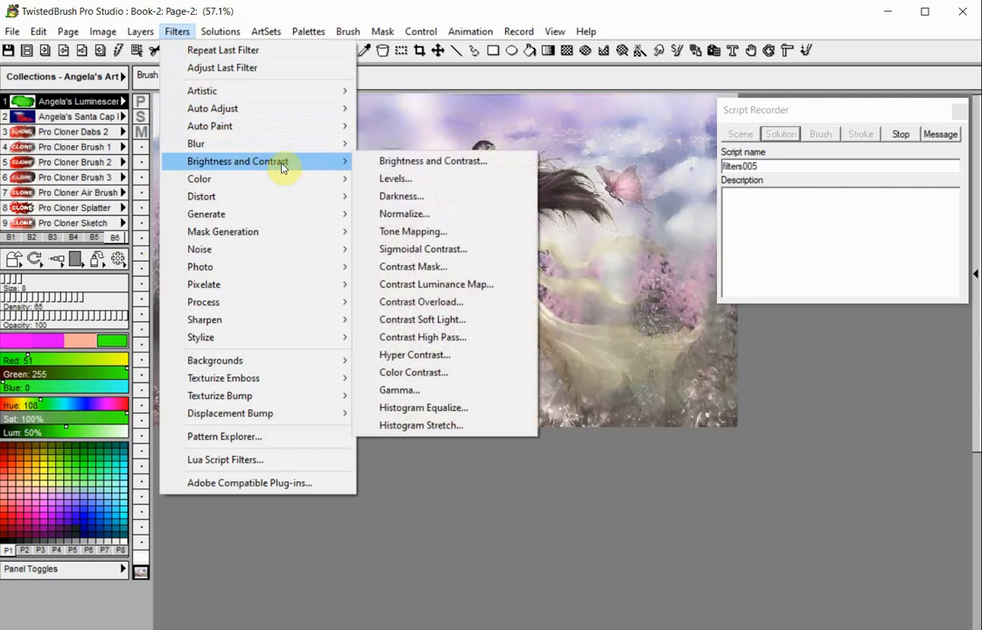
{"action": "left_click", "coordinate": [414, 175]}
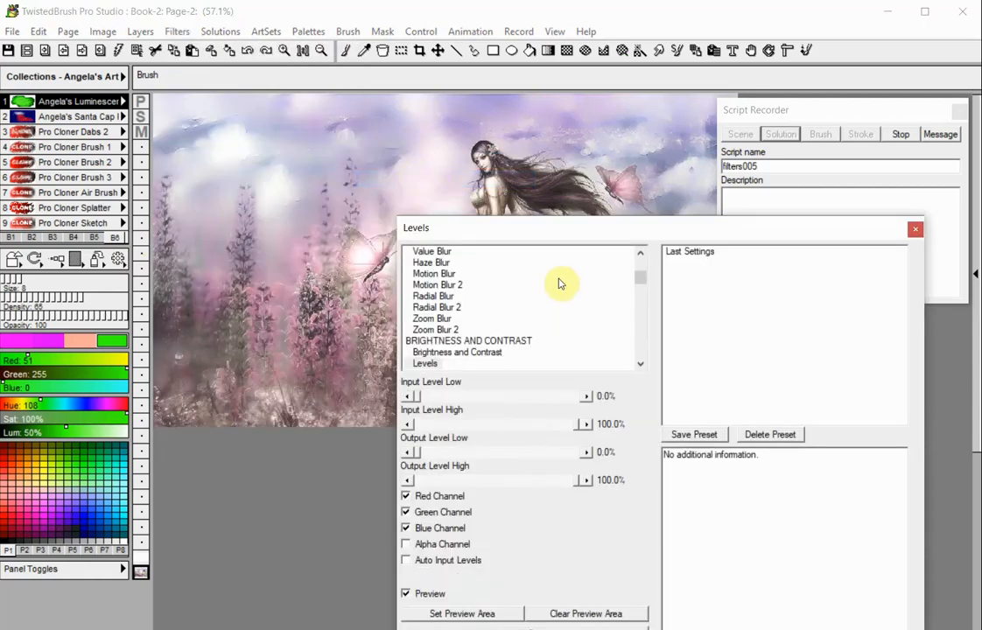
{"action": "left_click_drag", "start_coordinate": [415, 398], "coordinate": [430, 401]}
{"action": "left_click_drag", "start_coordinate": [525, 228], "coordinate": [556, 129]}
{"action": "left_click", "coordinate": [456, 552]}
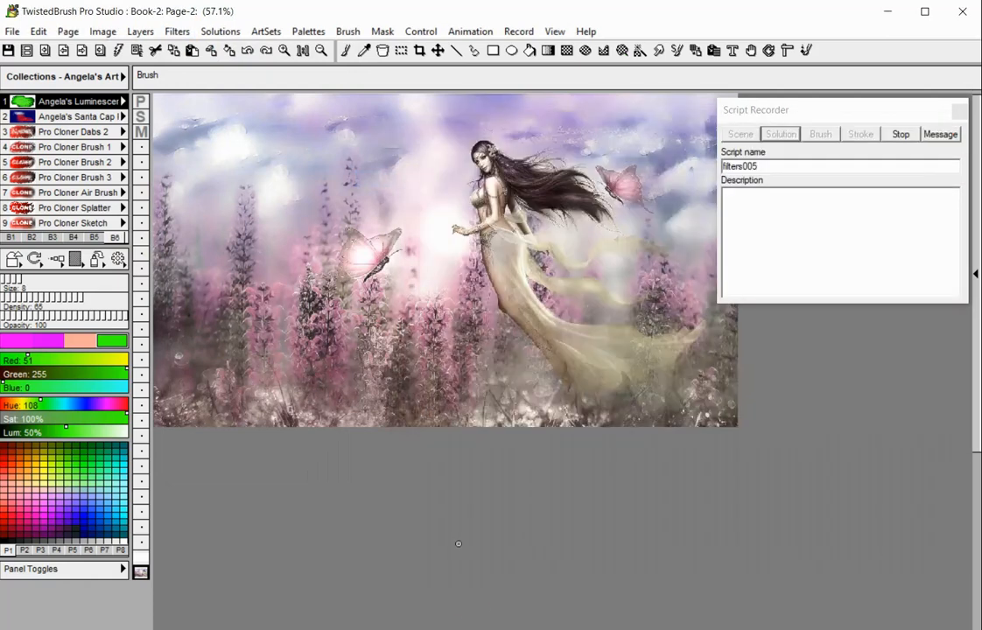
{"action": "left_click", "coordinate": [902, 134]}
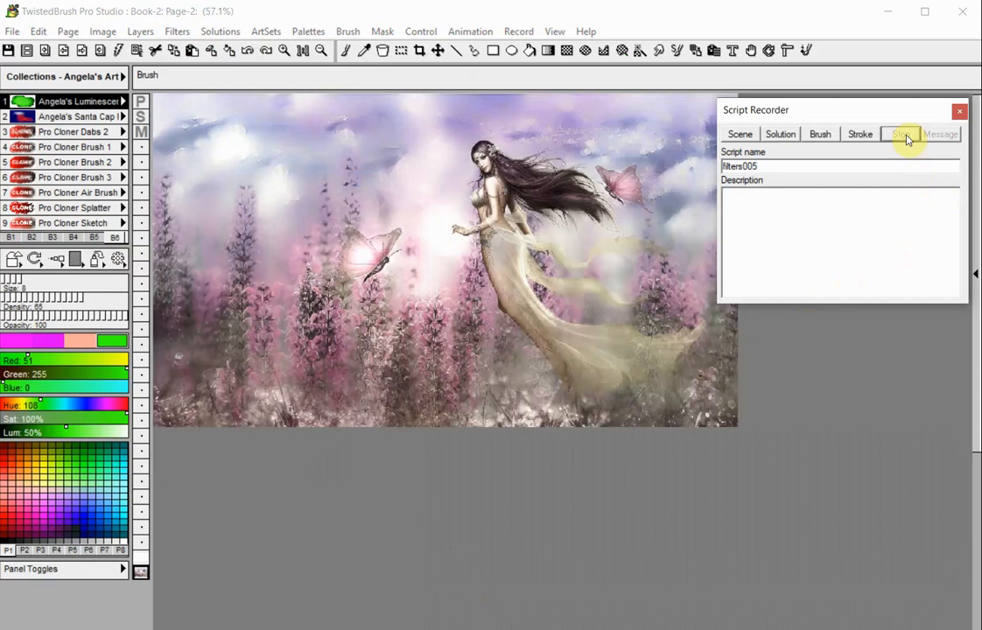
Load page6 of book2, the forest cottage picture, and close the Script Recorder
{"action": "left_click", "coordinate": [43, 50]}
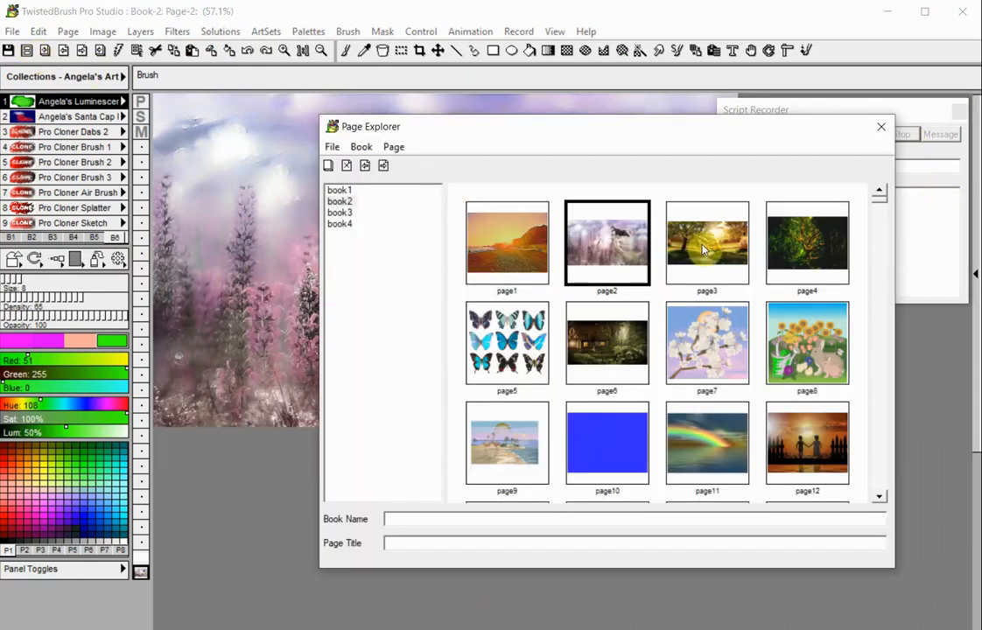
{"action": "double_click", "coordinate": [624, 353]}
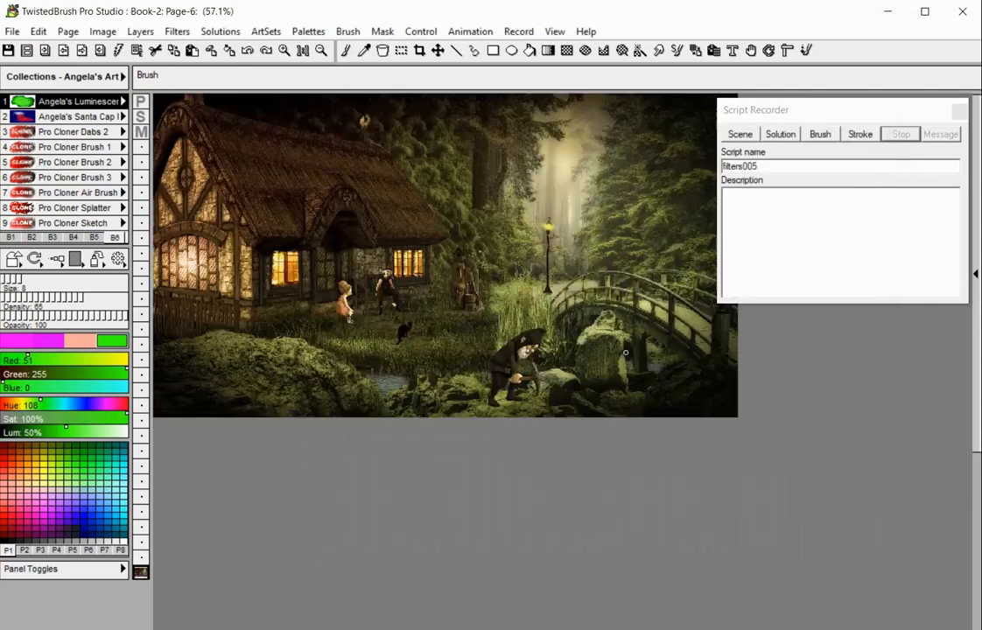
{"action": "left_click", "coordinate": [959, 111]}
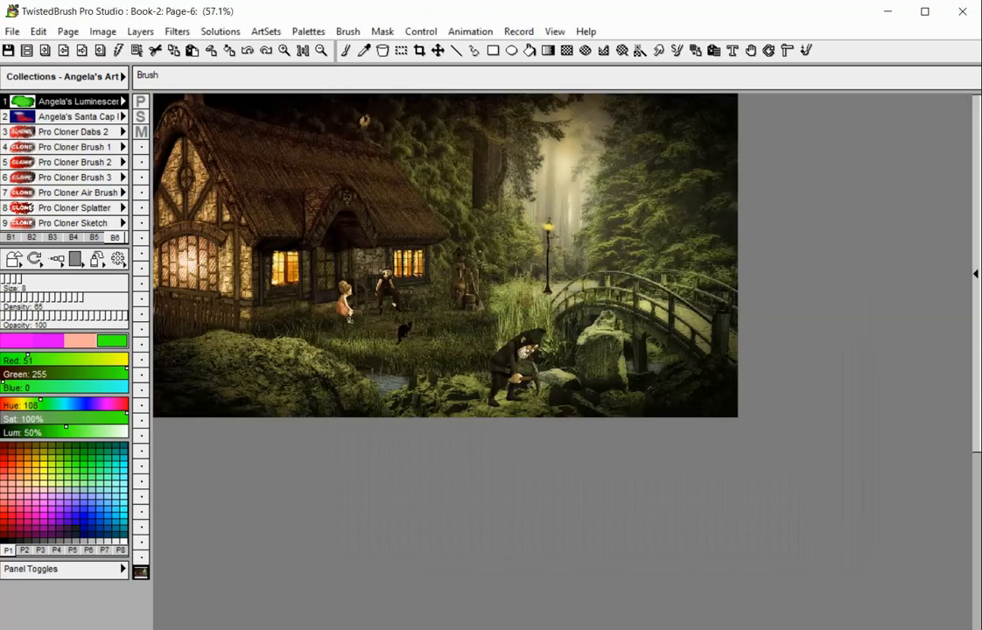
Play the "filters005" script from the Script Player on the cottage picture
{"action": "left_click", "coordinate": [508, 34]}
{"action": "left_click", "coordinate": [516, 48]}
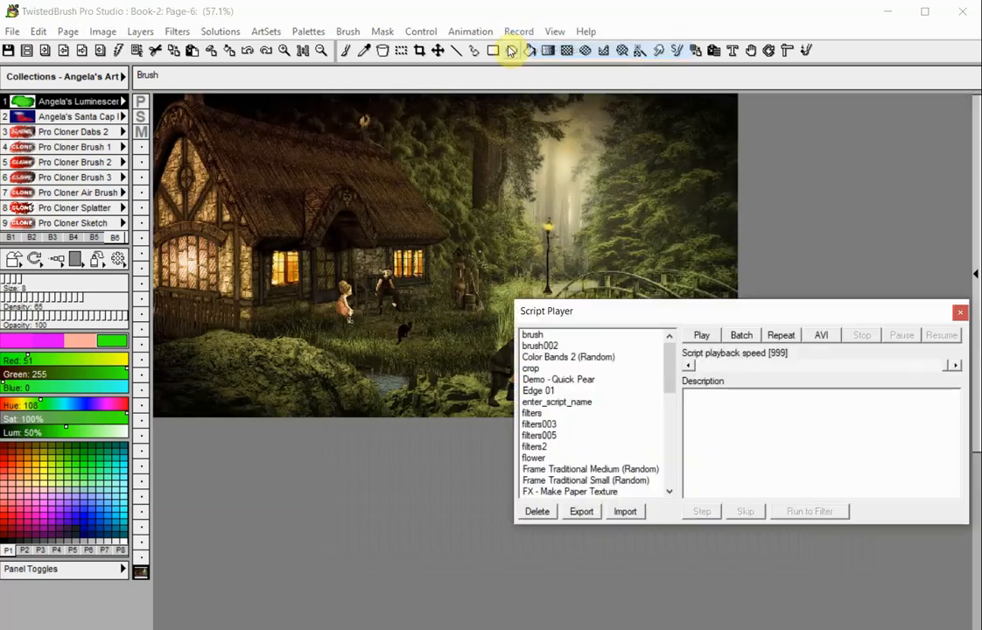
{"action": "left_click", "coordinate": [541, 435]}
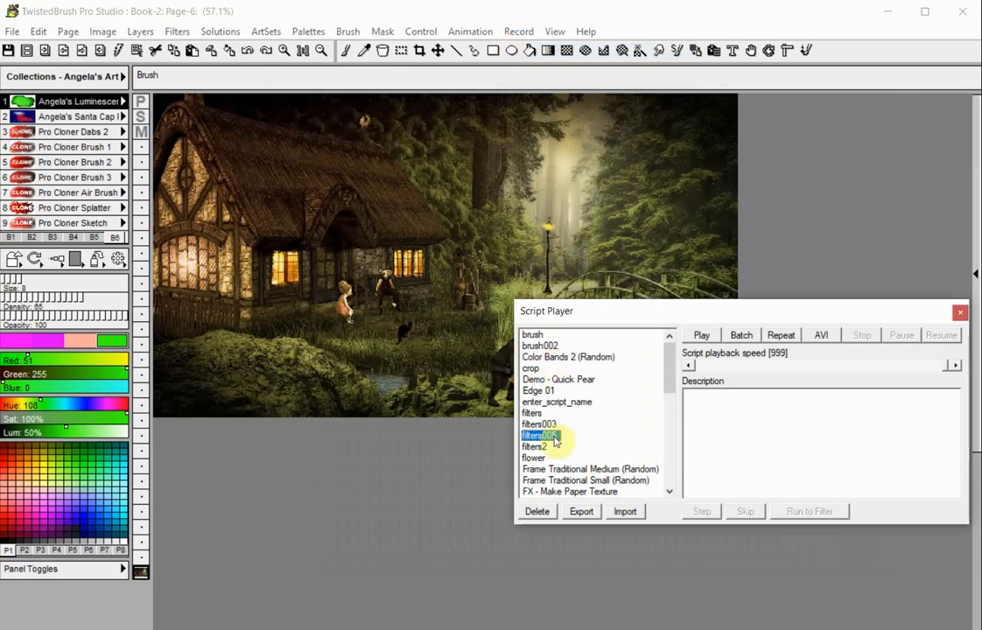
{"action": "left_click", "coordinate": [709, 336]}
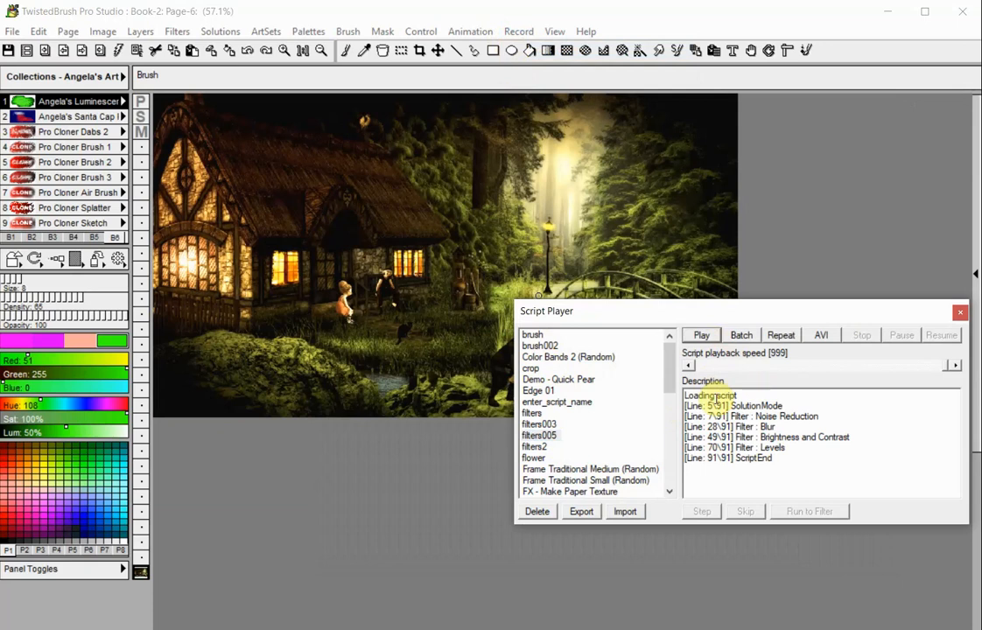
Close the Script Player and start recording a solution script named "resize800px" in the Script Recorder
{"action": "left_click", "coordinate": [959, 312]}
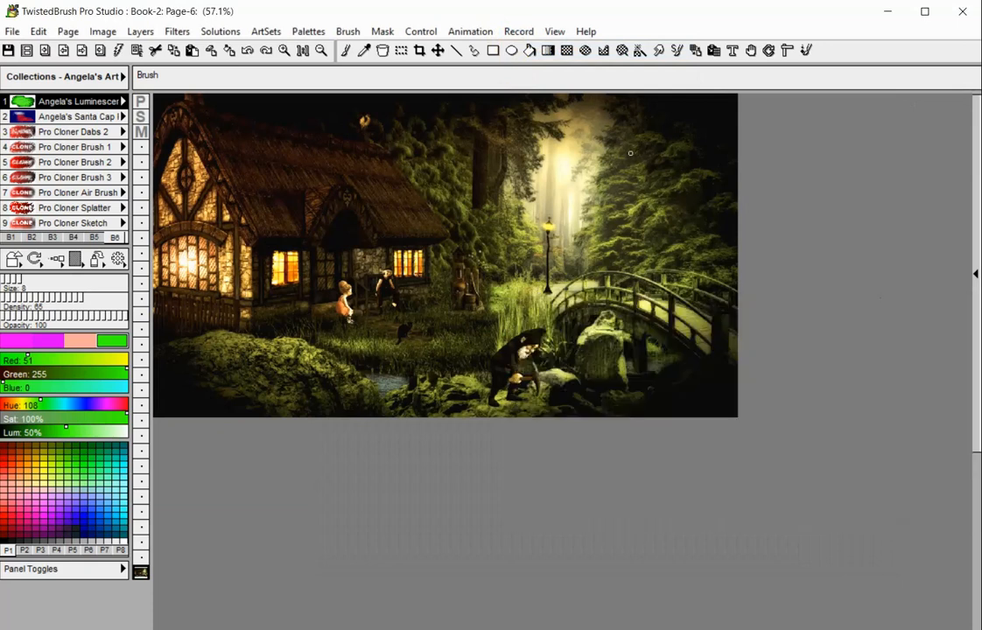
{"action": "left_click", "coordinate": [521, 34]}
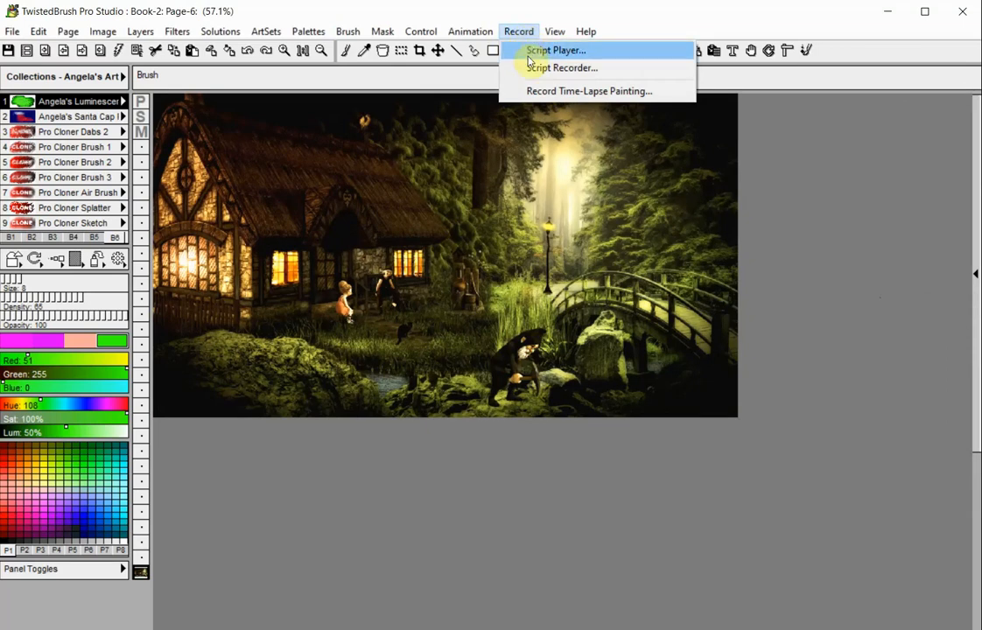
{"action": "left_click", "coordinate": [527, 68]}
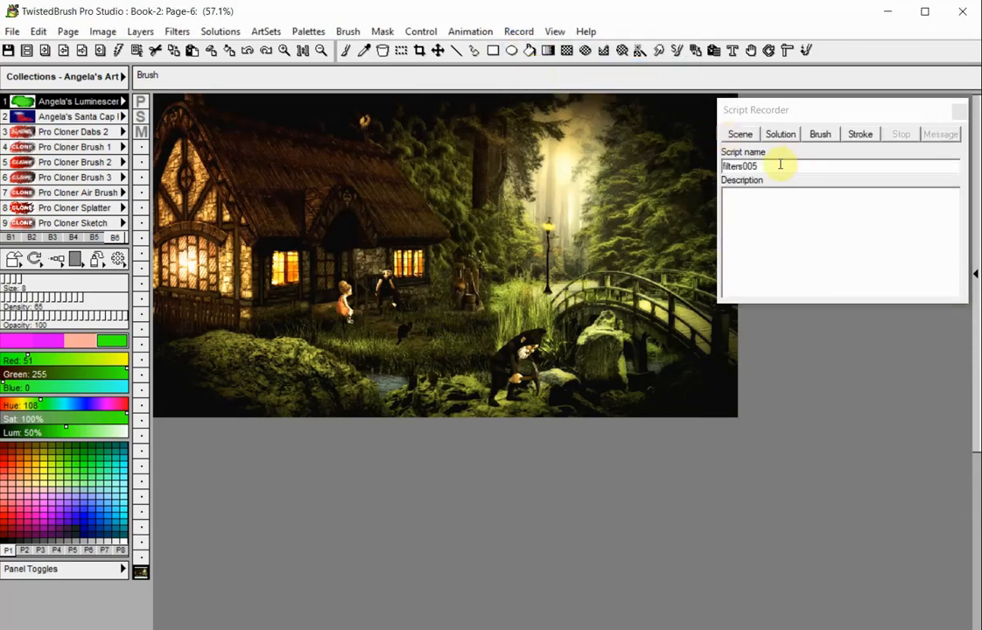
{"action": "left_click", "coordinate": [712, 165]}
{"action": "double_click", "coordinate": [731, 167]}
{"action": "type", "text": "resize800px"}
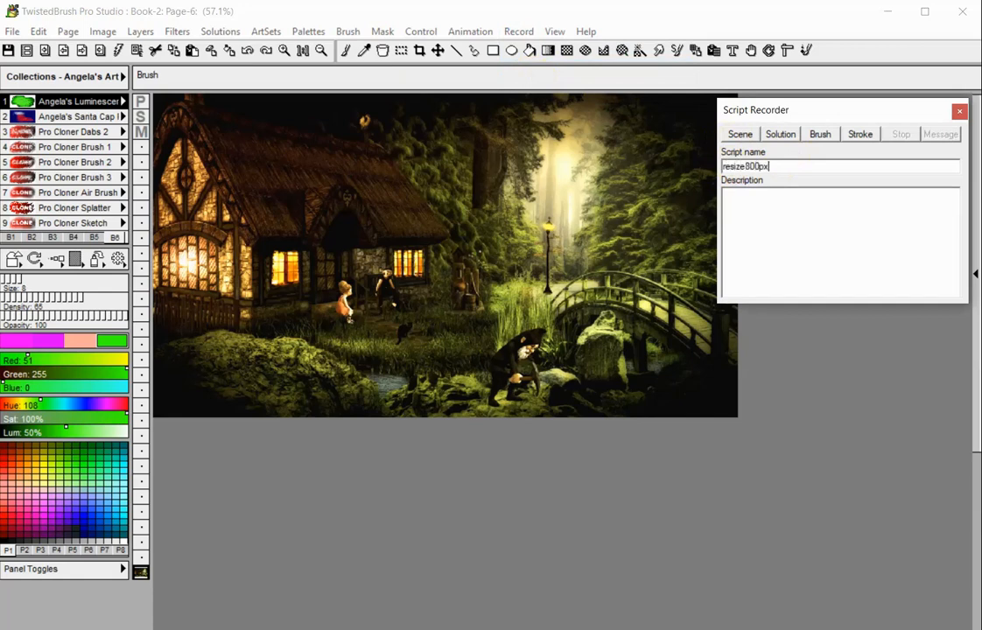
{"action": "left_click", "coordinate": [775, 136]}
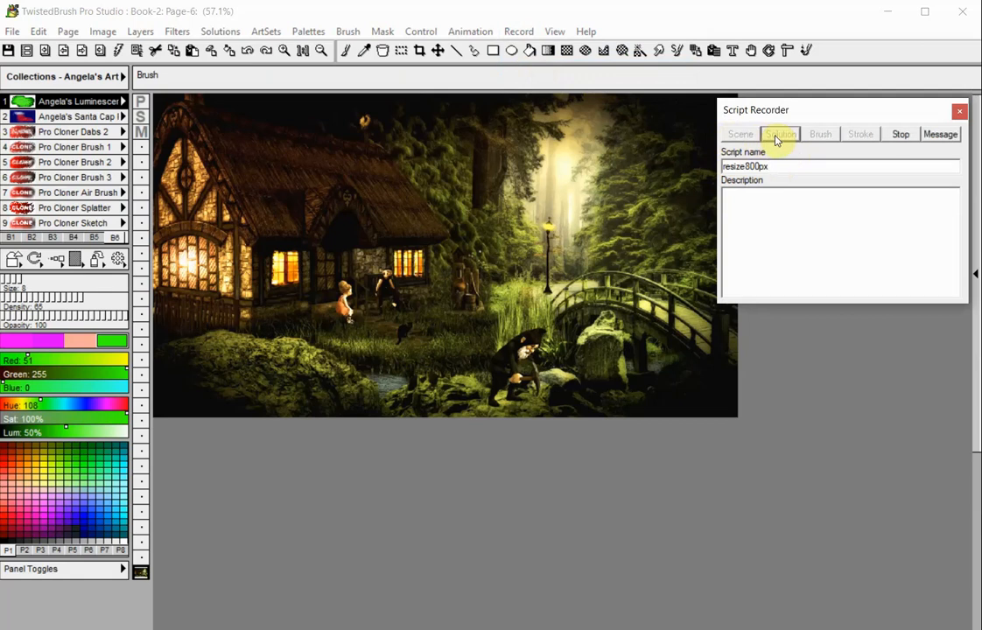
Resize the cottage image to a width of 800 pixels with constrained proportions and stop recording the script
{"action": "left_click", "coordinate": [102, 31]}
{"action": "left_click", "coordinate": [129, 49]}
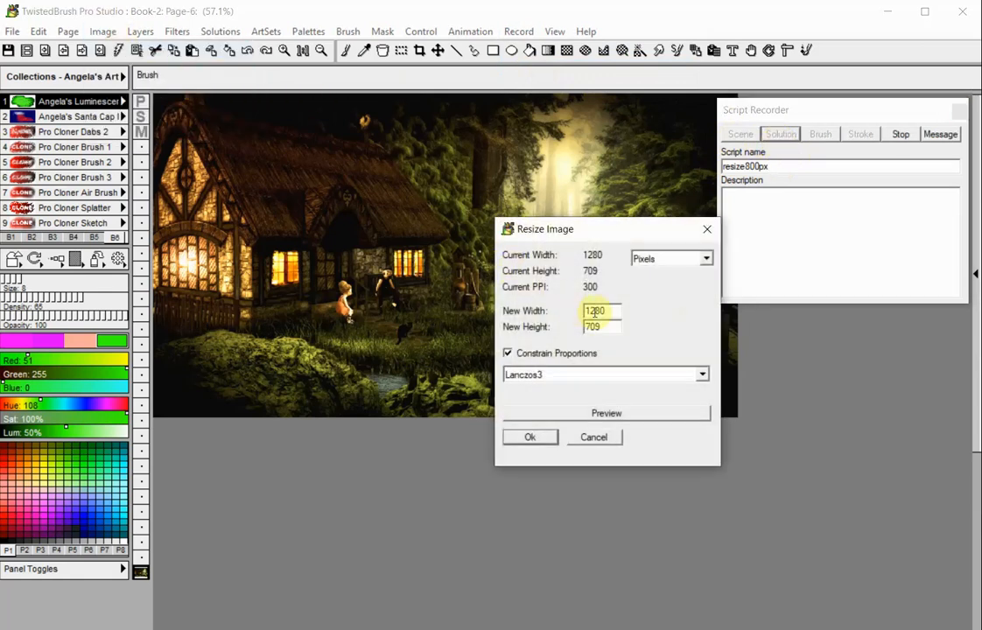
{"action": "type", "text": "8"}
{"action": "left_click", "coordinate": [528, 437]}
{"action": "left_click", "coordinate": [583, 383]}
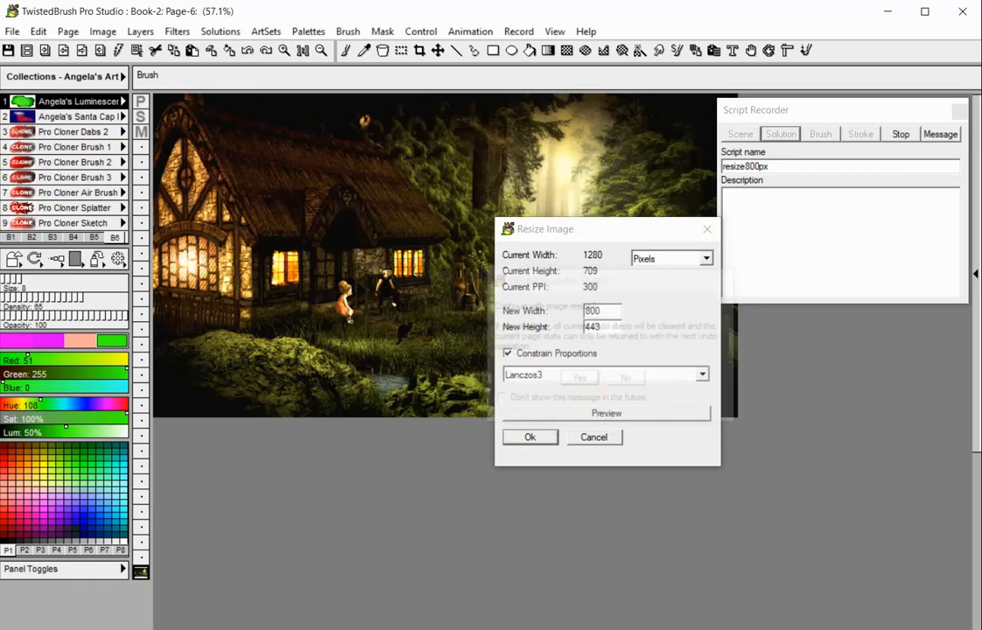
{"action": "left_click", "coordinate": [901, 135]}
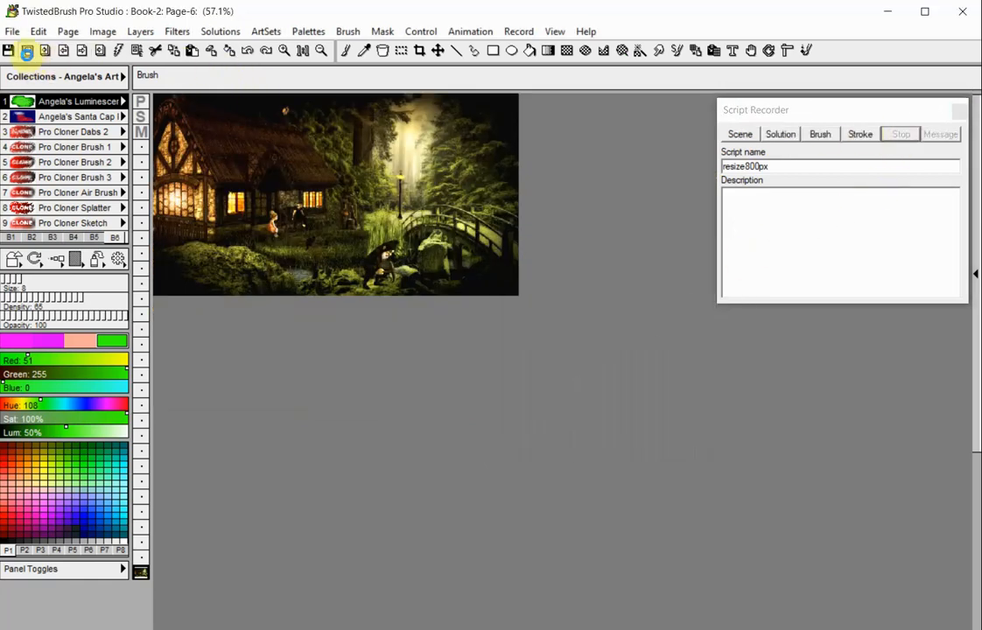
Load page 2 of book 2, the picture of the long-haired woman among pink flowers
{"action": "left_click", "coordinate": [26, 50]}
{"action": "left_click", "coordinate": [598, 244]}
{"action": "double_click", "coordinate": [598, 244]}
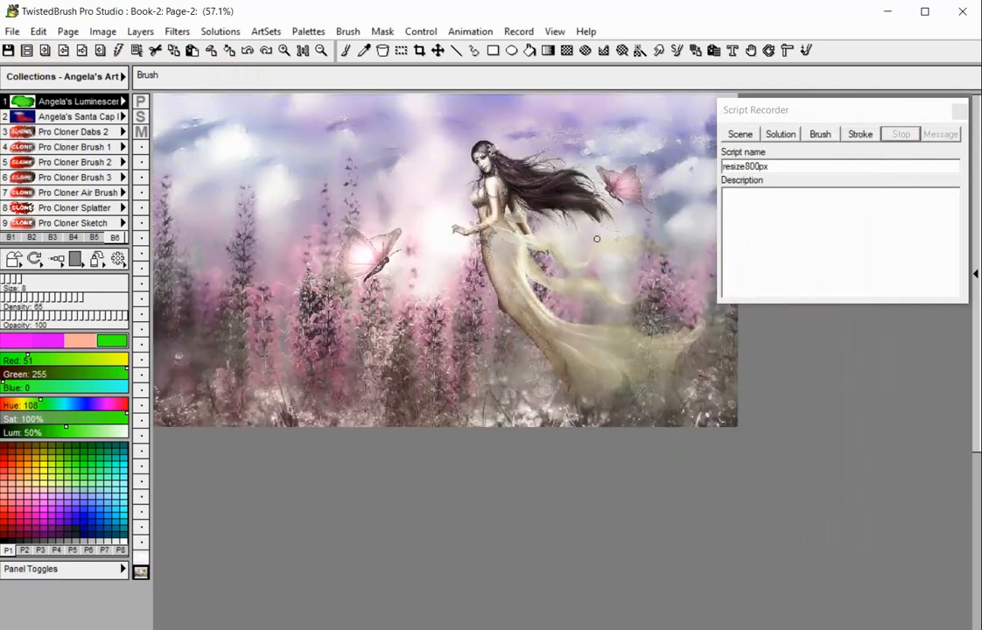
Play the "resize800px" script from the Script Player on the flower field picture
{"action": "left_click", "coordinate": [518, 32]}
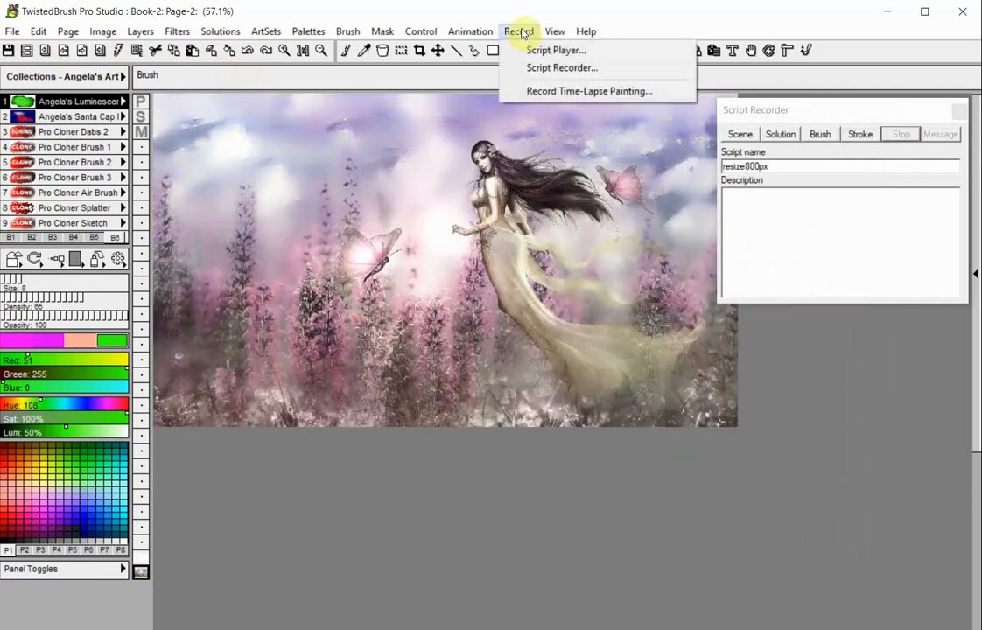
{"action": "left_click", "coordinate": [528, 52]}
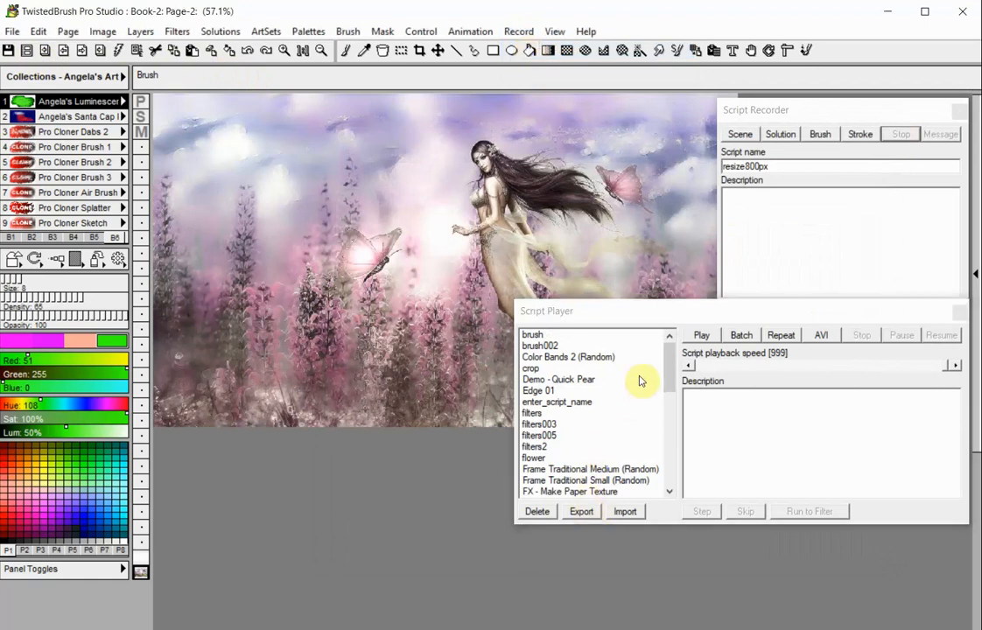
{"action": "left_click_drag", "start_coordinate": [664, 357], "coordinate": [674, 399]}
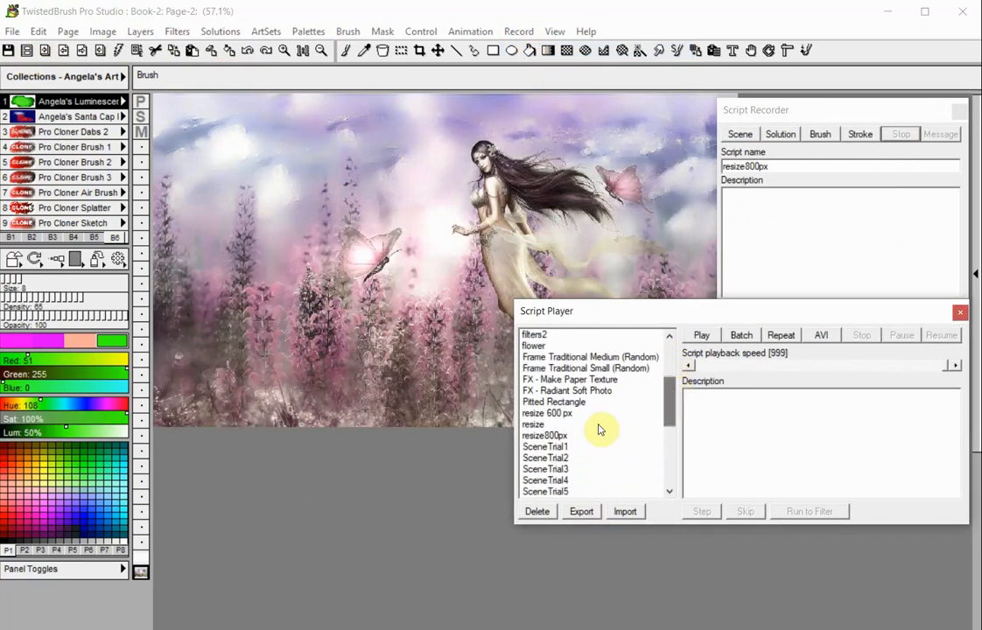
{"action": "left_click", "coordinate": [546, 434]}
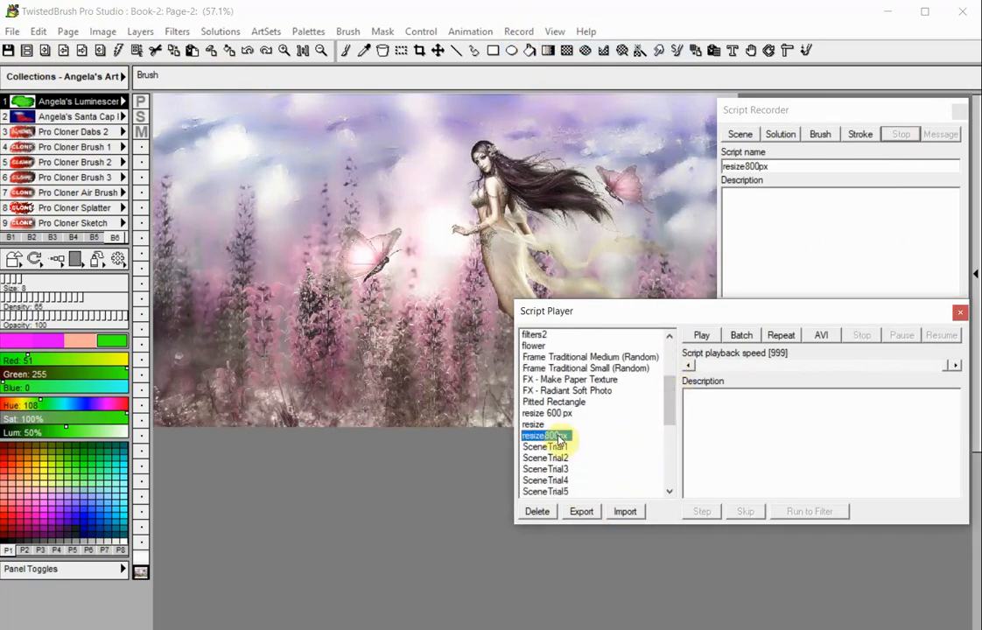
{"action": "left_click", "coordinate": [702, 336]}
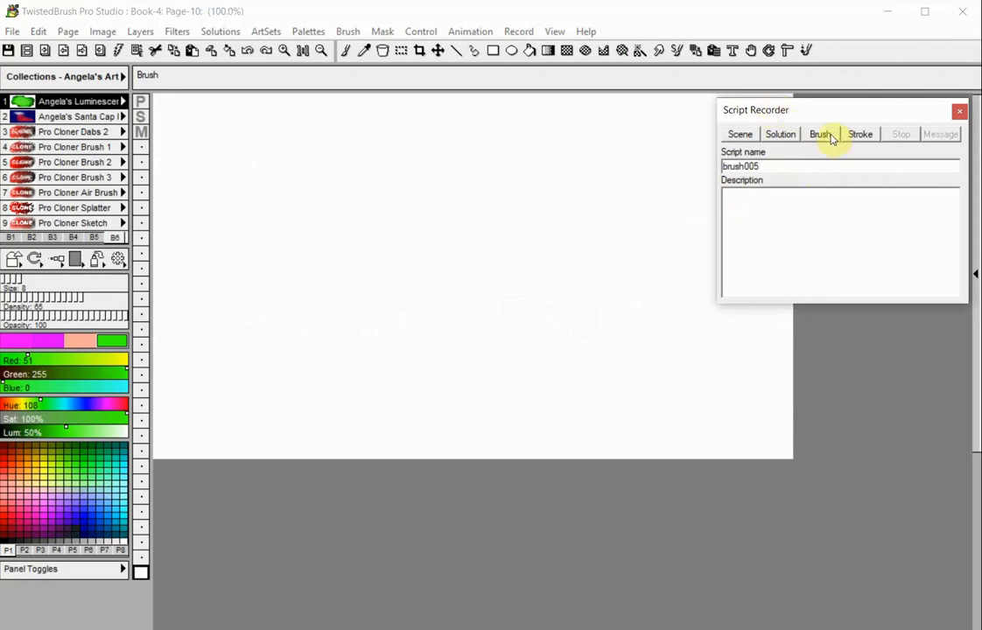
Record a green zigzag stroke as the brush script "brush005", replacing the existing script, and close the Script Recorder
{"action": "left_click", "coordinate": [830, 138]}
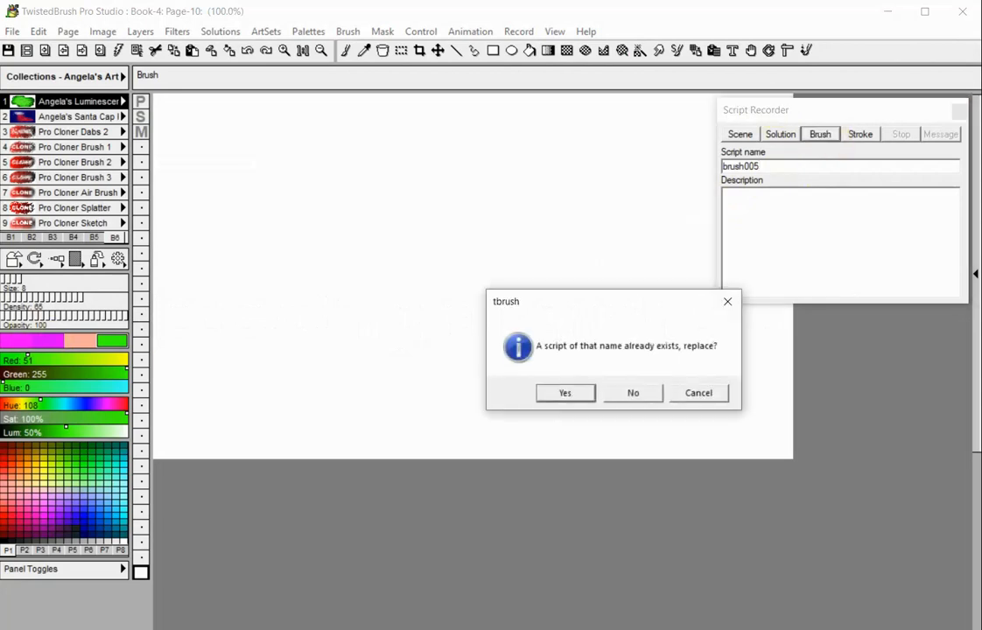
{"action": "left_click", "coordinate": [588, 392]}
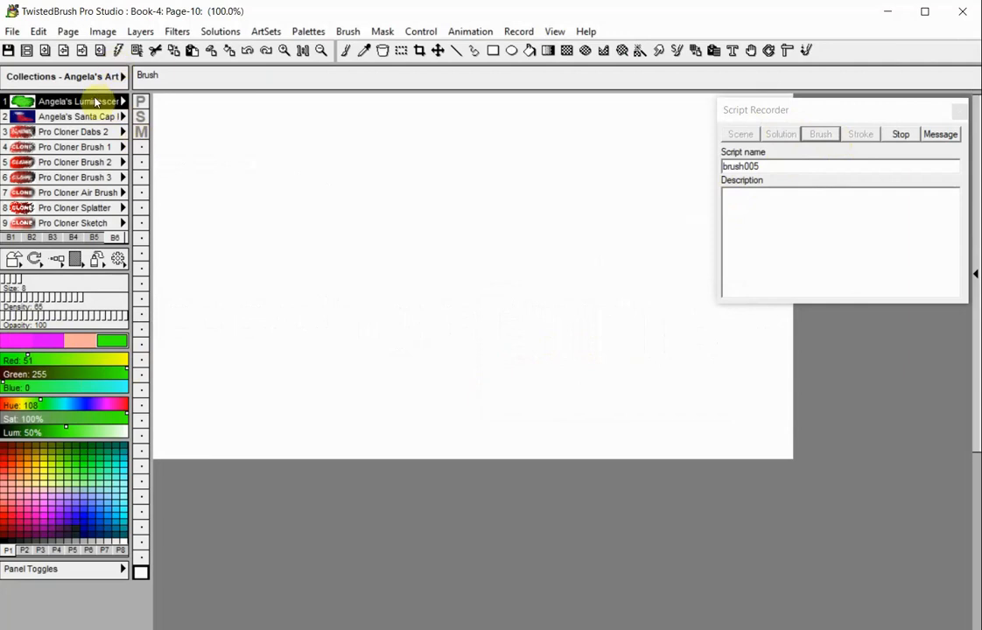
{"action": "mouse_move", "coordinate": [237, 298]}
{"action": "left_mouse_down"}
{"action": "mouse_move", "coordinate": [255, 258]}
{"action": "mouse_move", "coordinate": [312, 199]}
{"action": "mouse_move", "coordinate": [271, 249]}
{"action": "mouse_move", "coordinate": [262, 291]}
{"action": "mouse_move", "coordinate": [326, 233]}
{"action": "mouse_move", "coordinate": [350, 228]}
{"action": "mouse_move", "coordinate": [266, 307]}
{"action": "mouse_move", "coordinate": [394, 265]}
{"action": "mouse_move", "coordinate": [316, 320]}
{"action": "mouse_move", "coordinate": [454, 315]}
{"action": "mouse_move", "coordinate": [489, 331]}
{"action": "mouse_move", "coordinate": [354, 356]}
{"action": "left_mouse_up"}
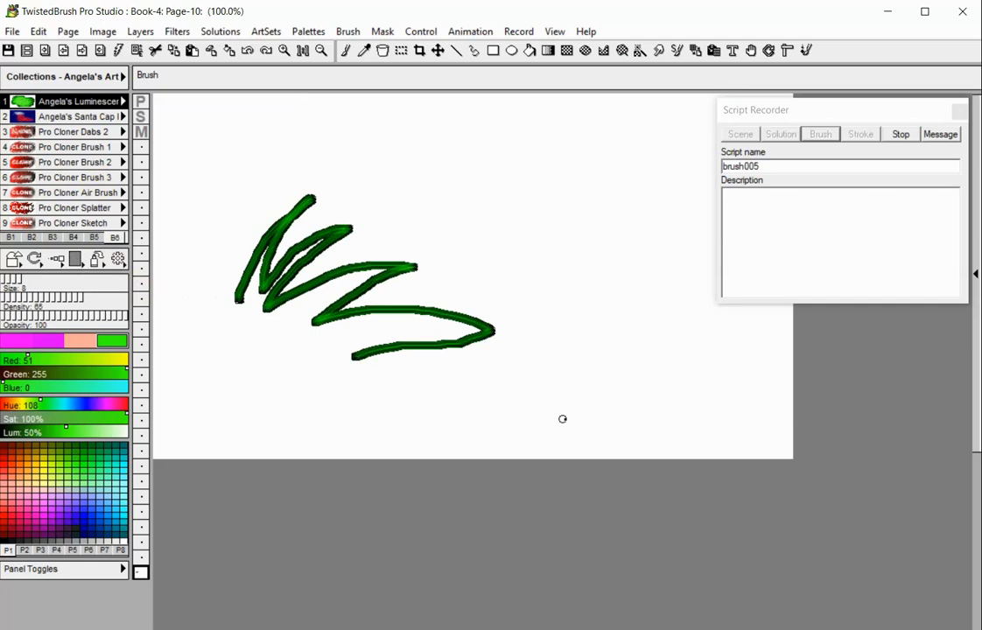
{"action": "left_click", "coordinate": [899, 138]}
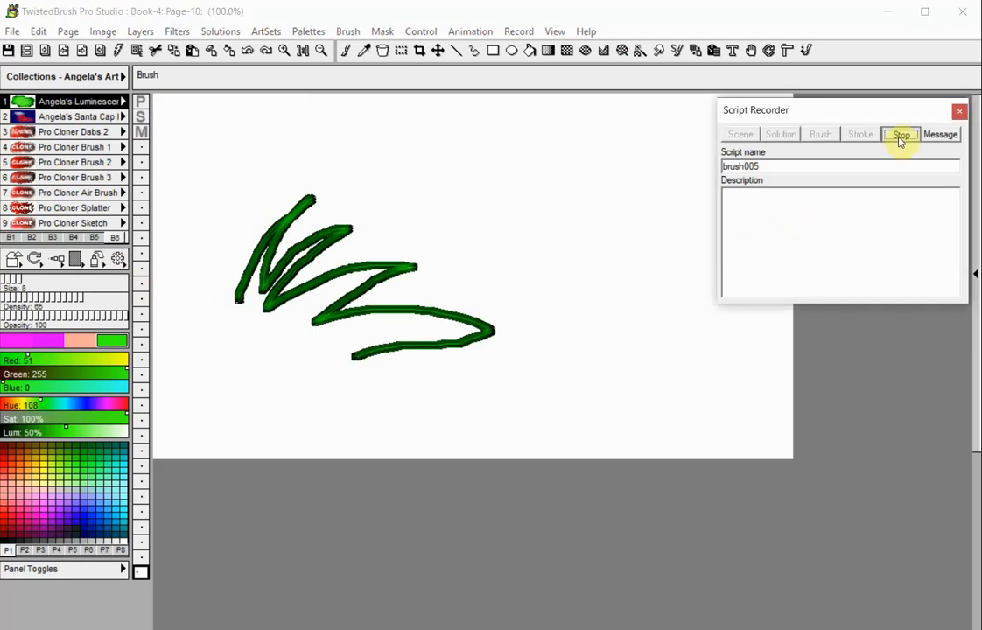
{"action": "left_click", "coordinate": [956, 111]}
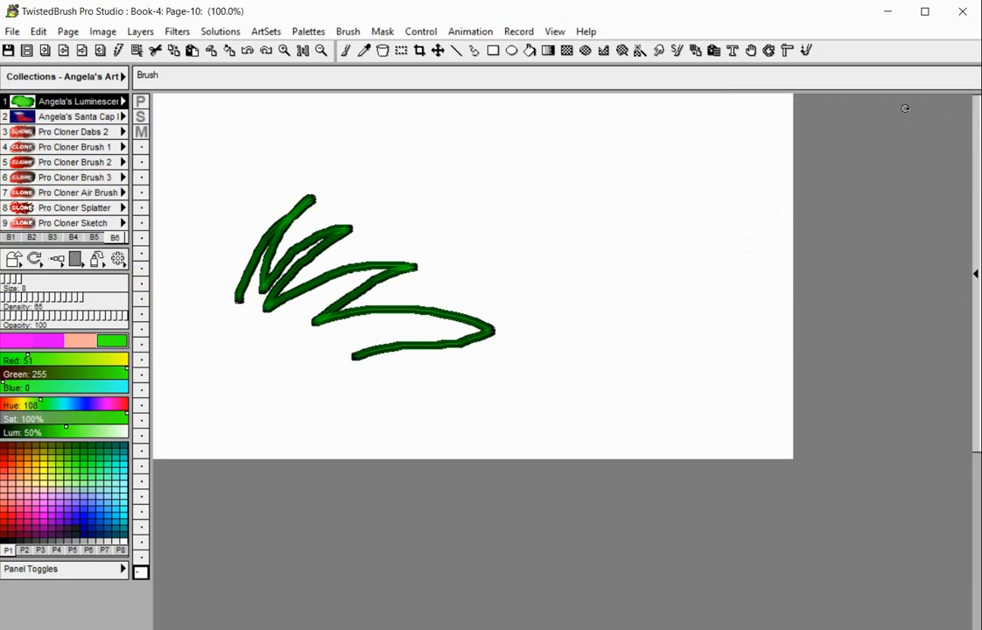
Switch to the empty page15 of book 4 through the Page Explorer
{"action": "left_click", "coordinate": [42, 48]}
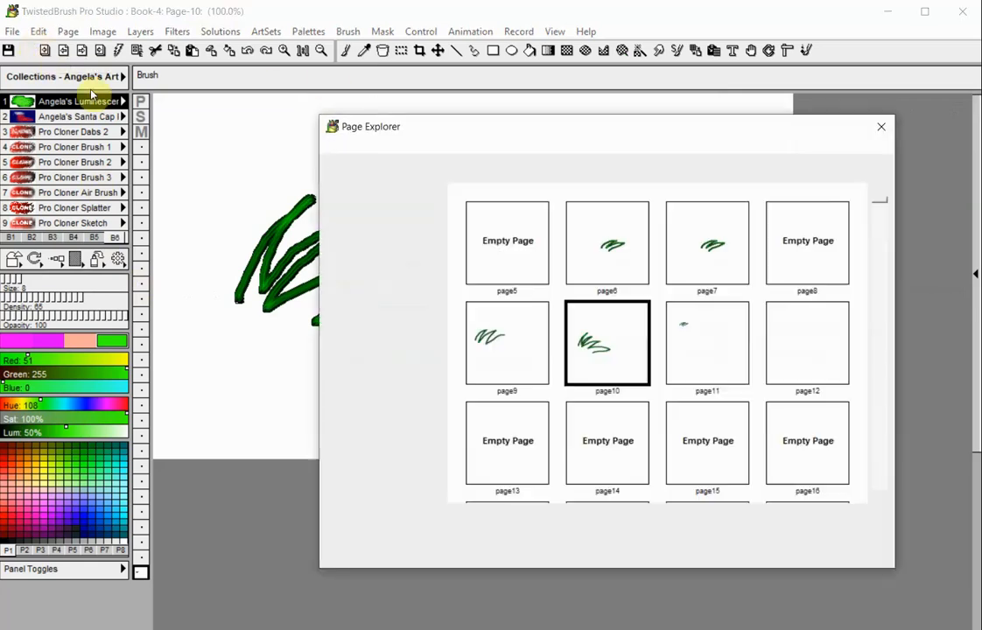
{"action": "double_click", "coordinate": [718, 419]}
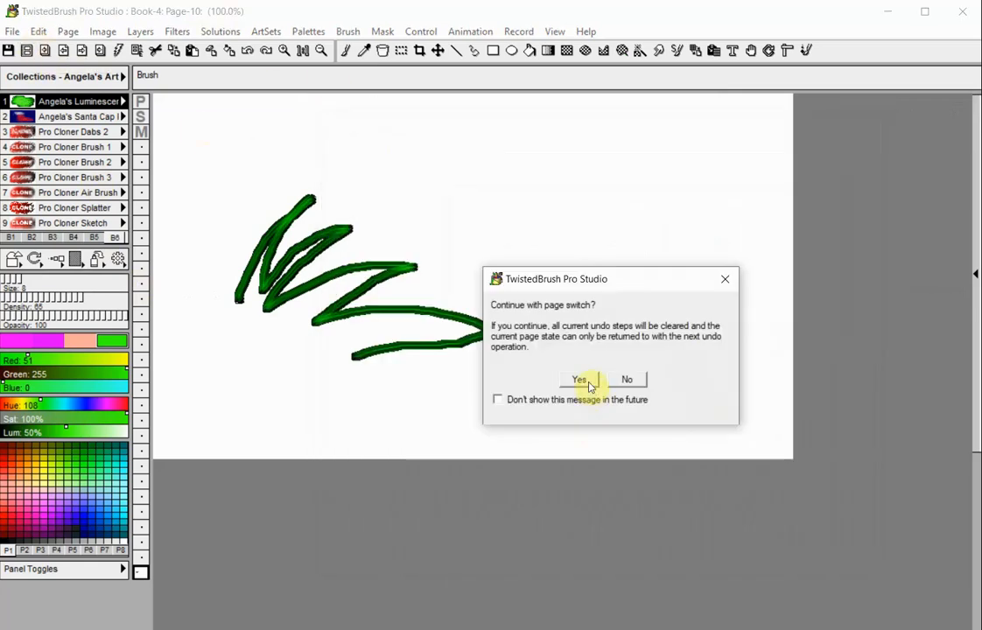
{"action": "left_click", "coordinate": [587, 382]}
Play the "brush005" script from the Script Player on the blank page and pick the Santa Cap brush
{"action": "left_click", "coordinate": [519, 32]}
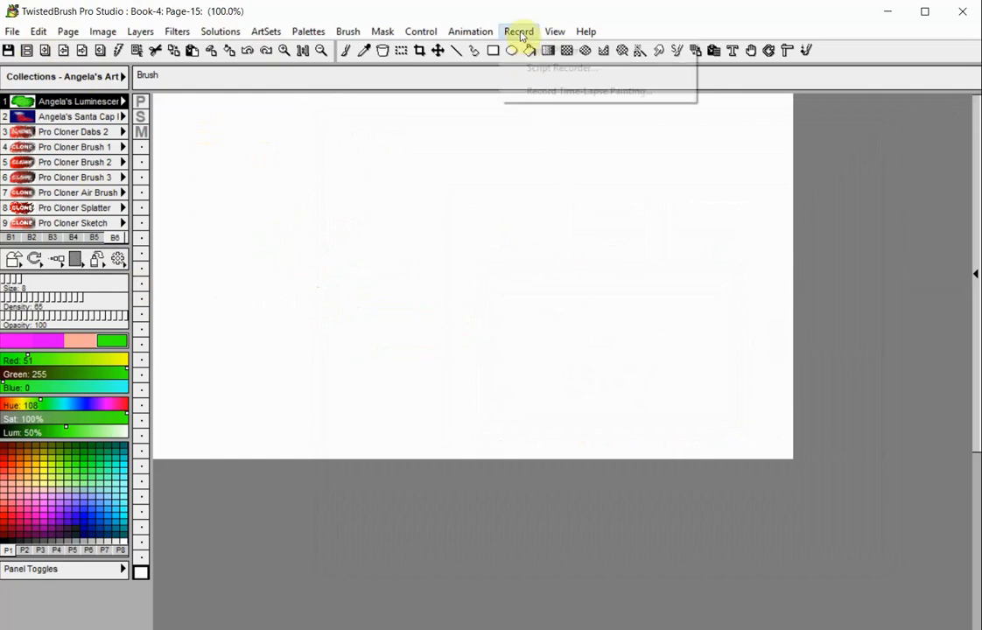
{"action": "left_click", "coordinate": [532, 52]}
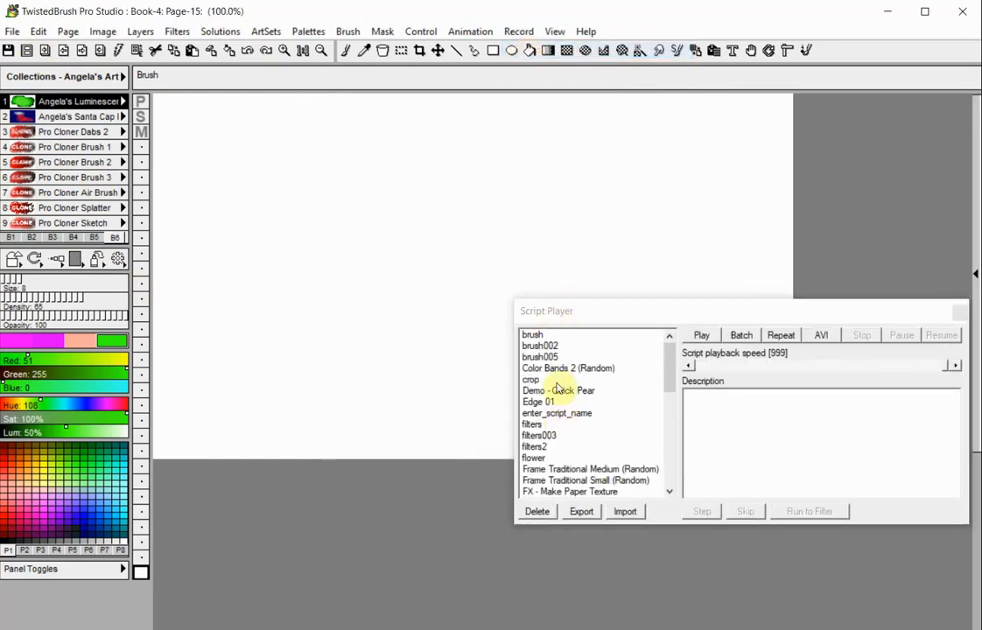
{"action": "left_click", "coordinate": [544, 357]}
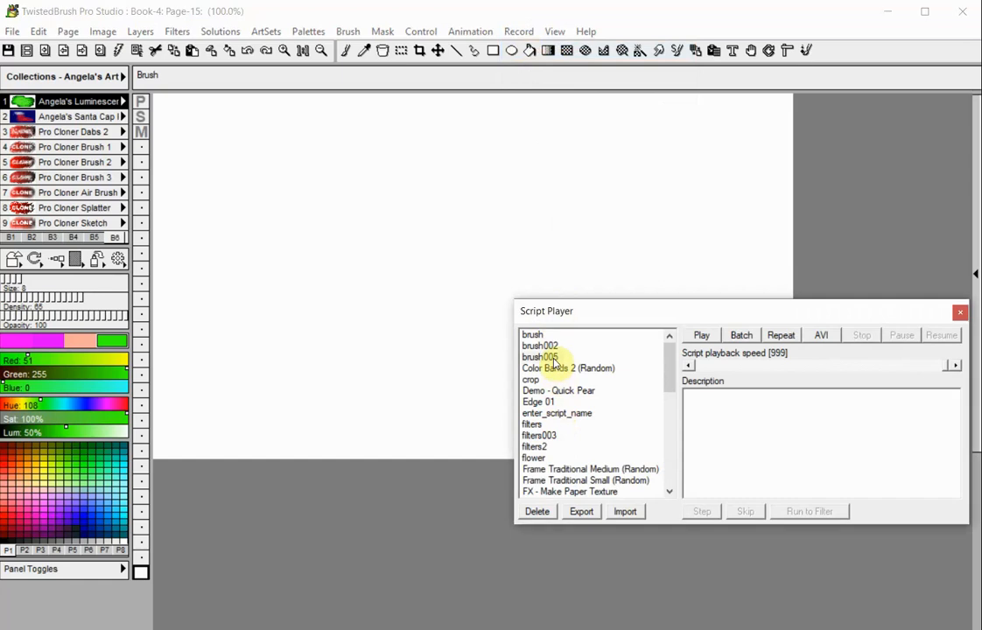
{"action": "left_click", "coordinate": [701, 336]}
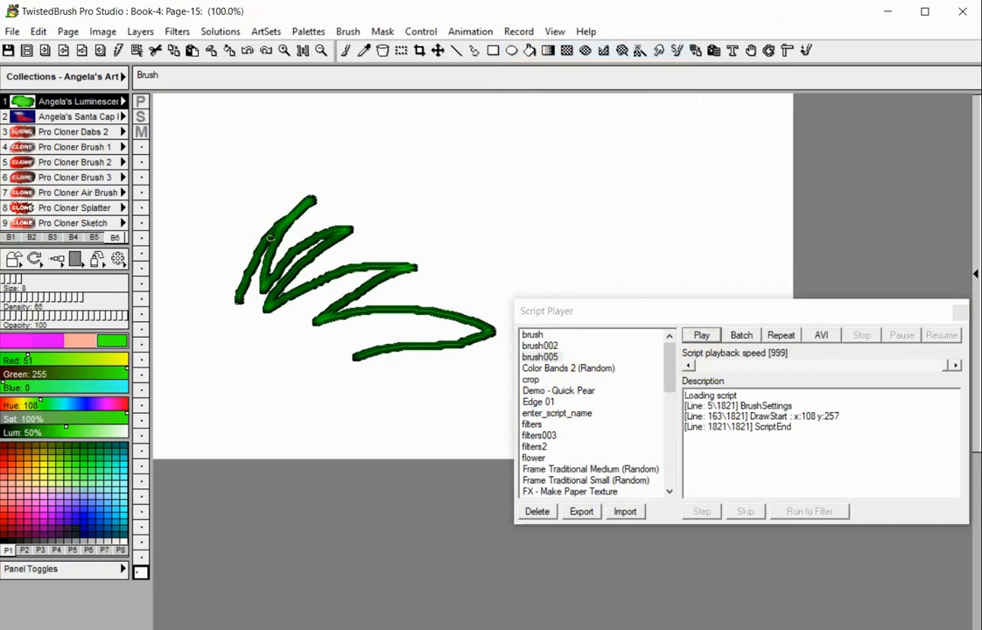
{"action": "left_click", "coordinate": [92, 118]}
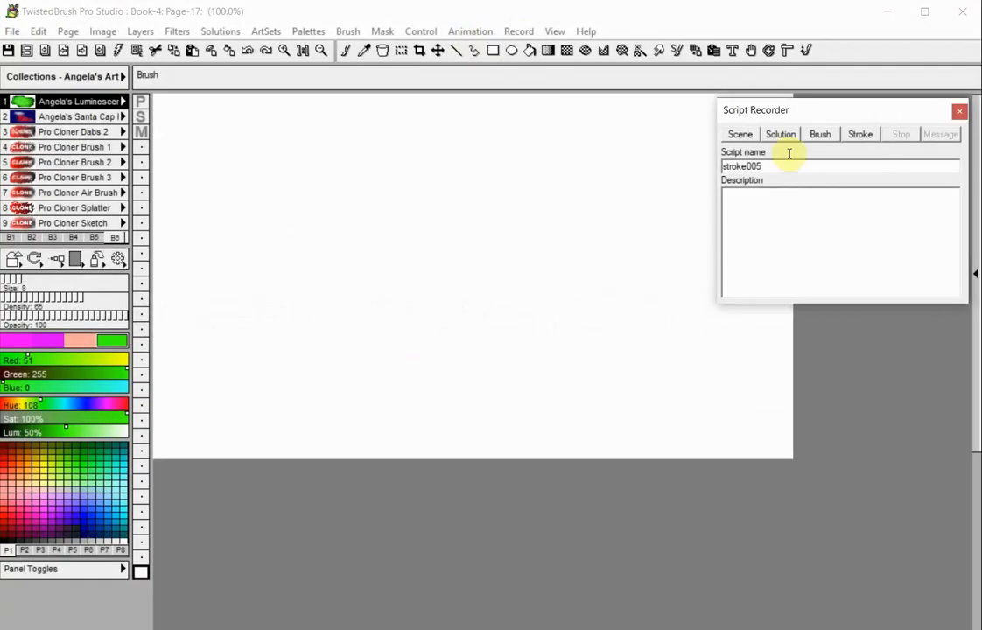
Record a green zigzag as the stroke script "stroke005" on the blank page and close the Script Recorder
{"action": "left_click", "coordinate": [859, 134]}
{"action": "mouse_move", "coordinate": [220, 219]}
{"action": "left_mouse_down"}
{"action": "mouse_move", "coordinate": [320, 176]}
{"action": "mouse_move", "coordinate": [252, 227]}
{"action": "mouse_move", "coordinate": [244, 246]}
{"action": "mouse_move", "coordinate": [419, 207]}
{"action": "mouse_move", "coordinate": [324, 249]}
{"action": "mouse_move", "coordinate": [304, 293]}
{"action": "mouse_move", "coordinate": [453, 264]}
{"action": "left_mouse_up"}
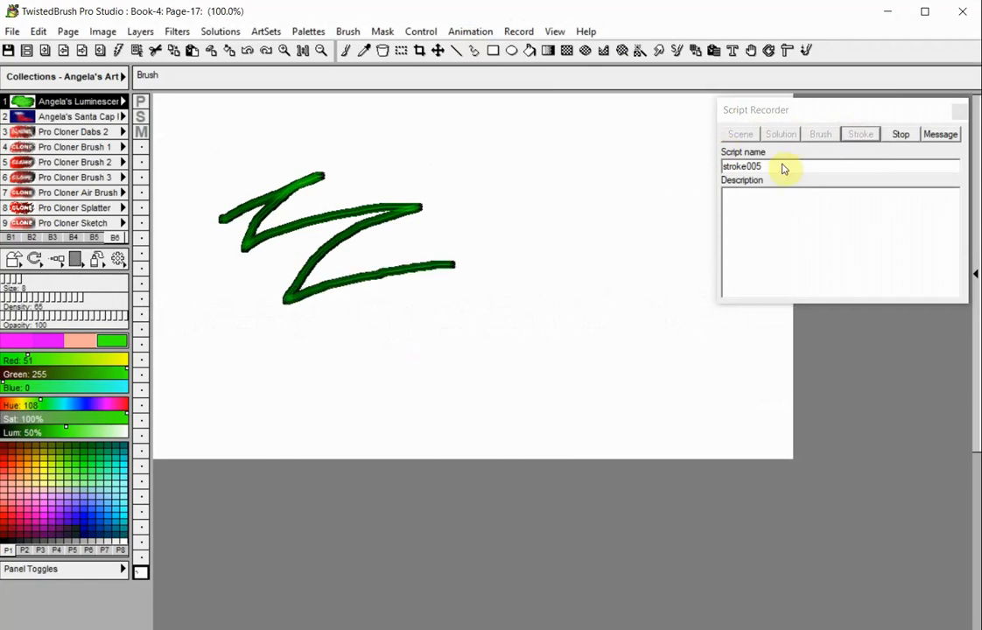
{"action": "left_click", "coordinate": [896, 138]}
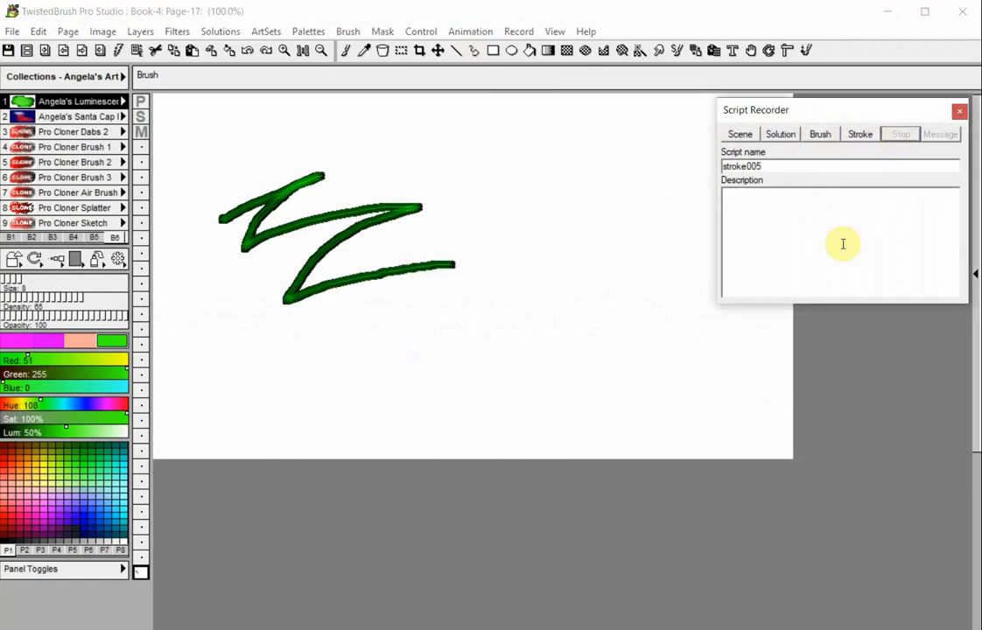
{"action": "left_click", "coordinate": [958, 111]}
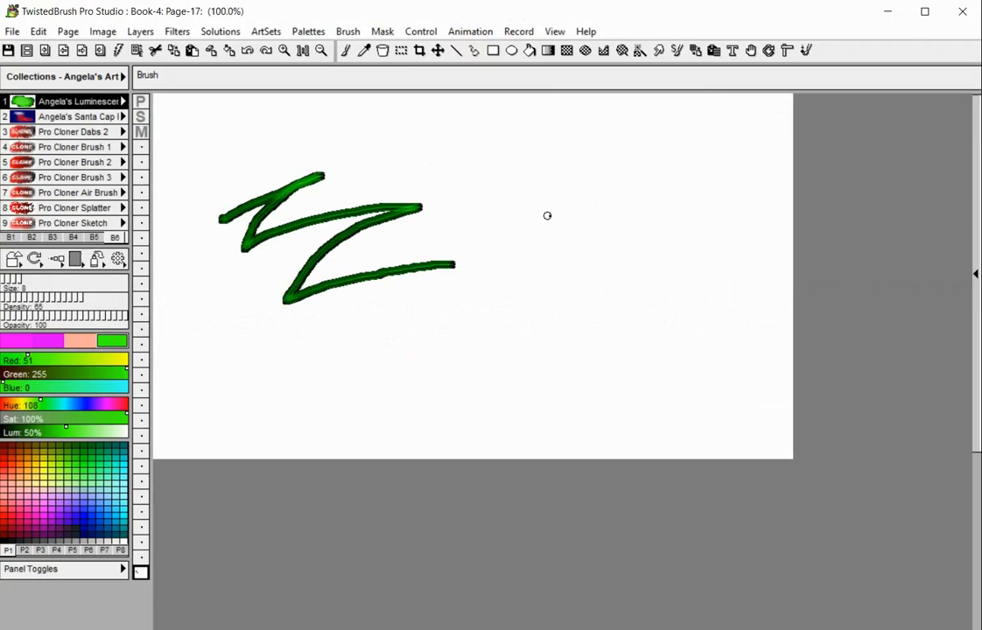
Undo the drawn zigzag and select the "stroke005" script in the Script Player
{"action": "left_click", "coordinate": [248, 50]}
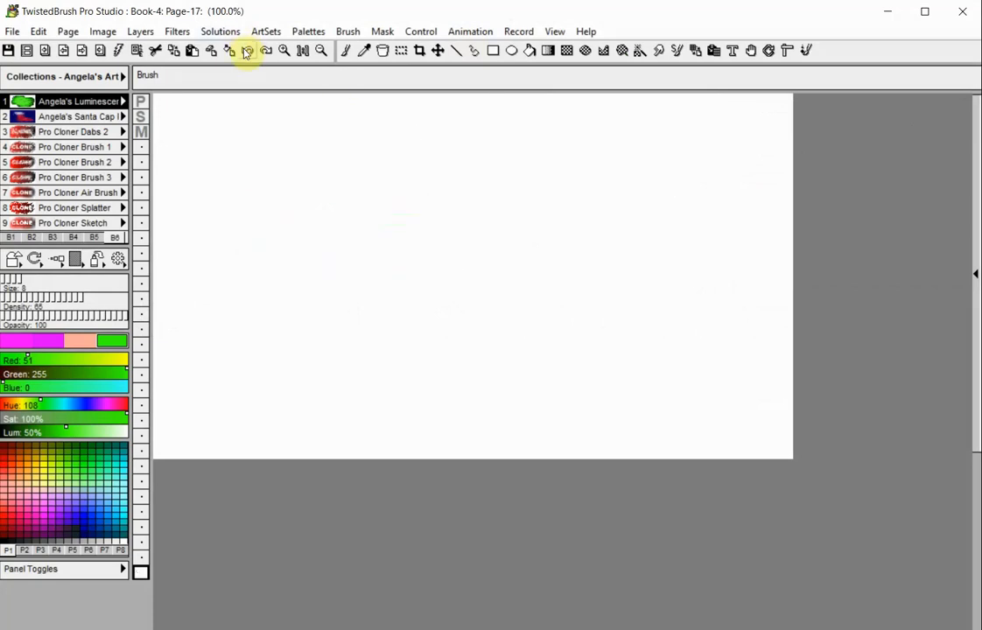
{"action": "left_click", "coordinate": [514, 34]}
{"action": "left_click", "coordinate": [532, 50]}
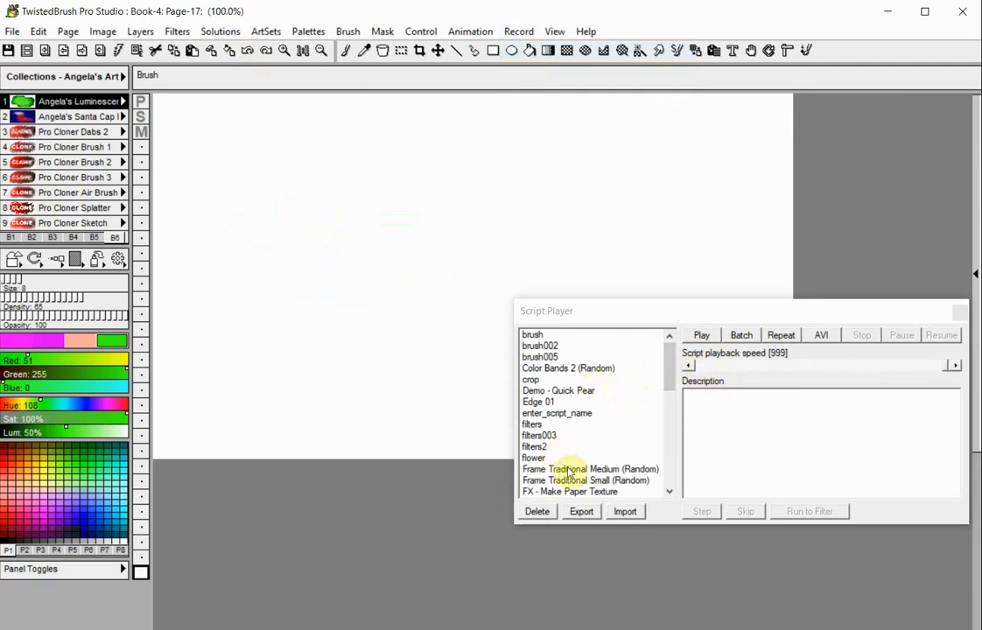
{"action": "left_click", "coordinate": [668, 382]}
{"action": "left_click_drag", "start_coordinate": [669, 381], "coordinate": [668, 442]}
{"action": "left_click", "coordinate": [560, 424]}
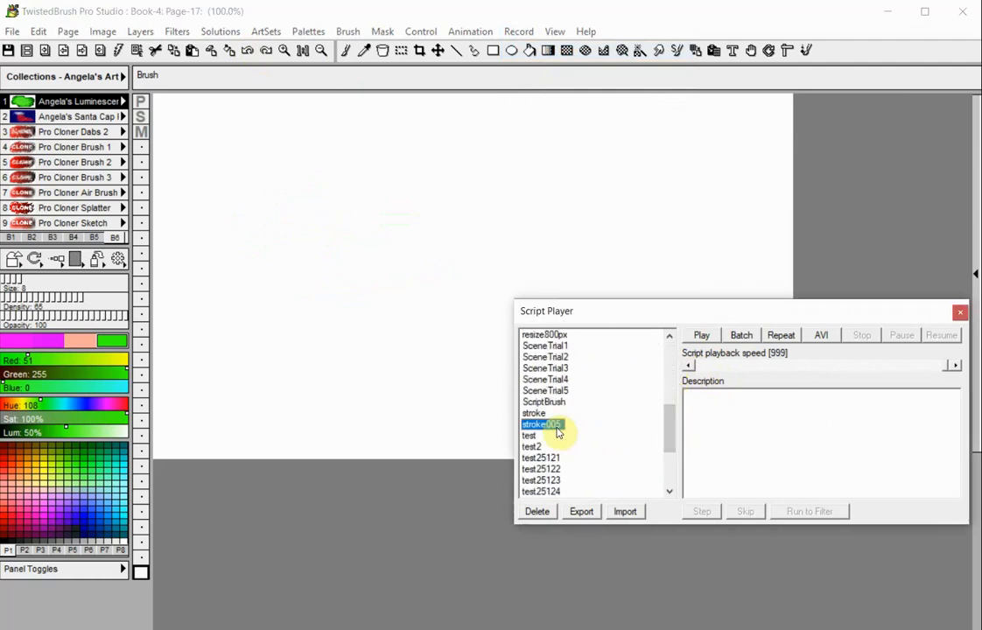
Play the "stroke005" script with the red Santa Cap brush and again with the green brush from slot 1
{"action": "left_click", "coordinate": [70, 116]}
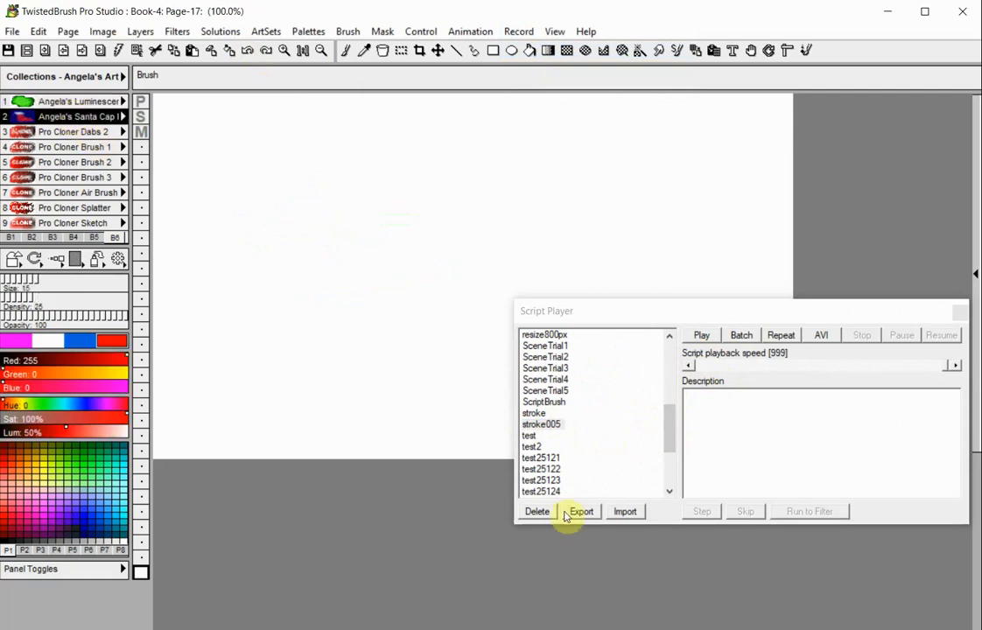
{"action": "left_click", "coordinate": [658, 427]}
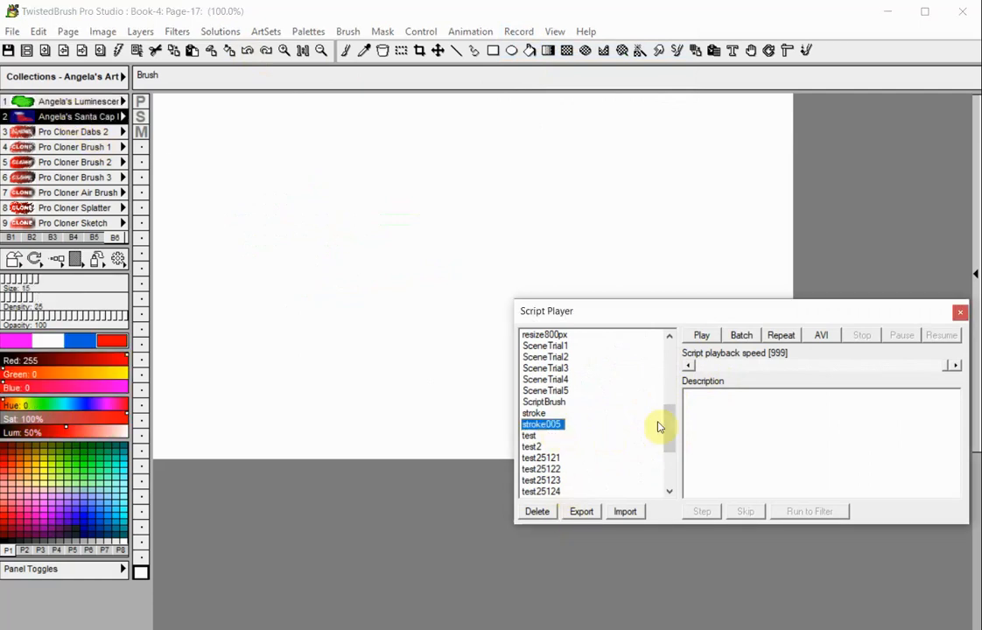
{"action": "left_click", "coordinate": [712, 336]}
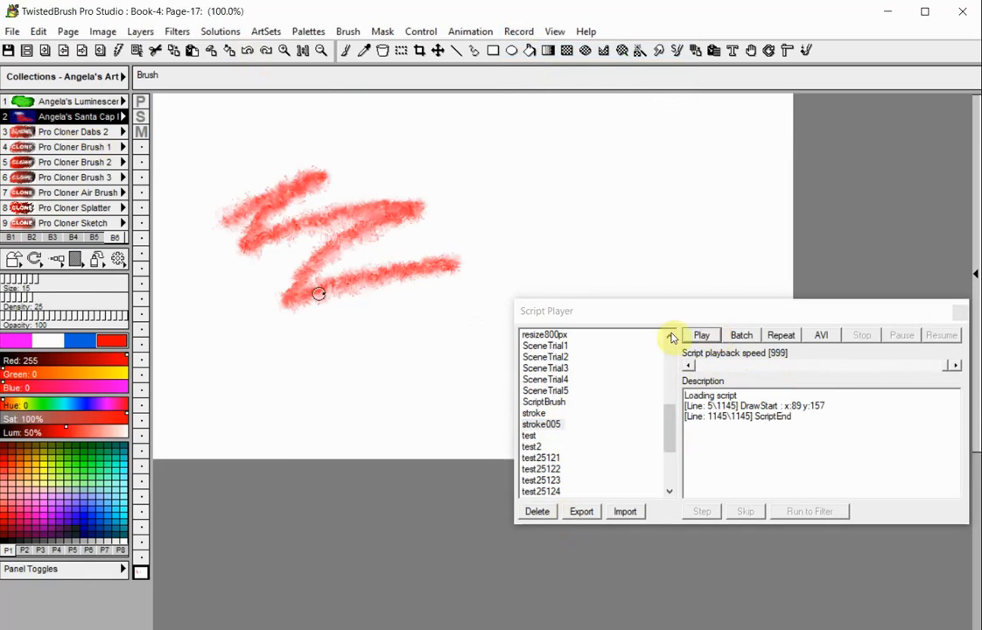
{"action": "left_click", "coordinate": [61, 101]}
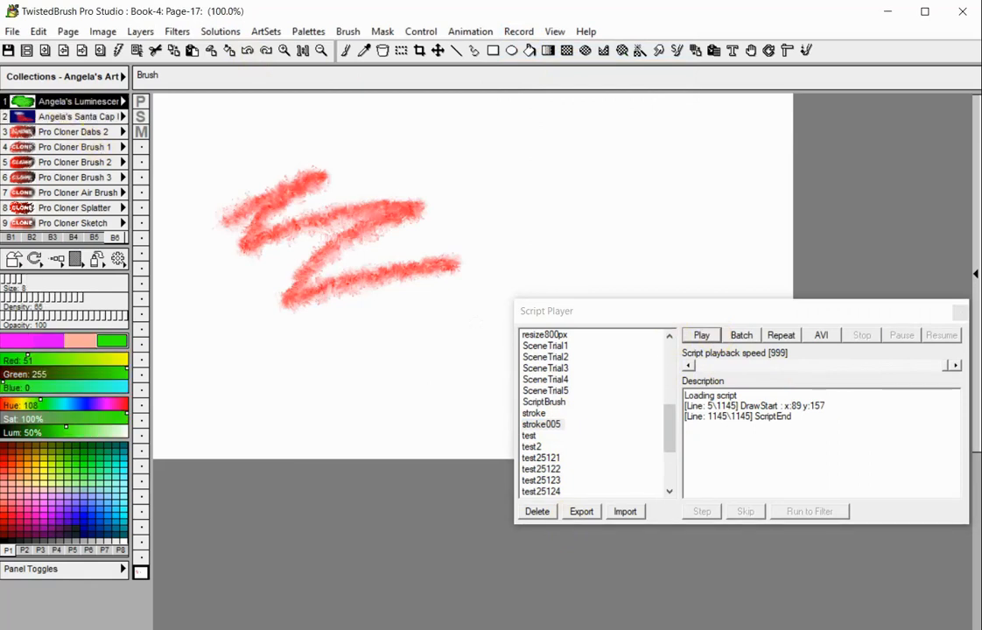
{"action": "left_click", "coordinate": [703, 336]}
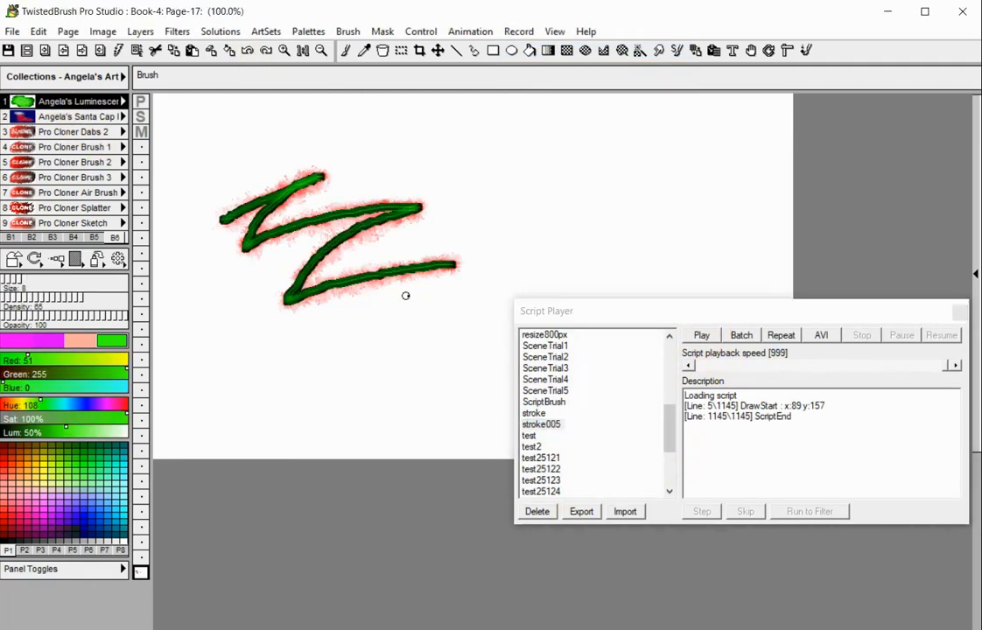